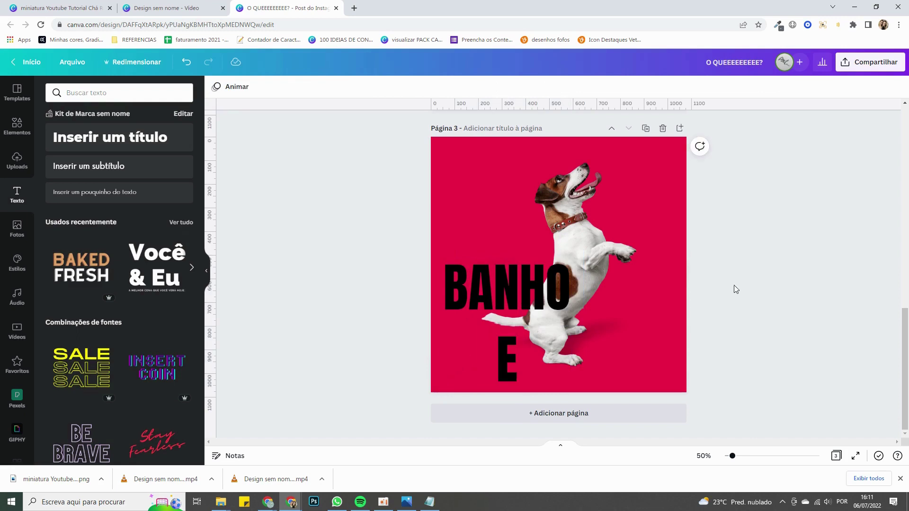
# - Reduce the BANHO E text to size 147, move it beside the dog's chest, and place a copy in the page's lower-right corner
pyautogui.click(550, 281)
pyautogui.moveTo(550, 281); pyautogui.dragTo(562, 213)
pyautogui.moveTo(538, 259); pyautogui.dragTo(632, 328)
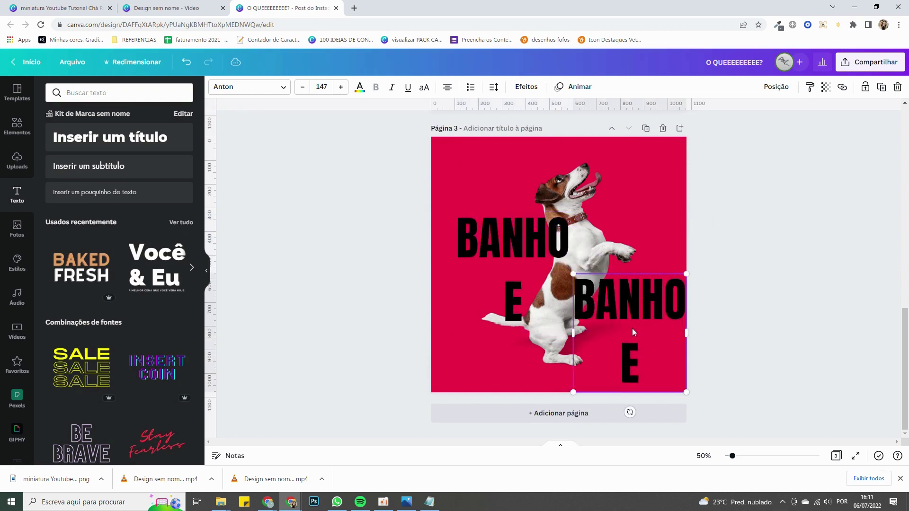
# - Replace the wording of the lower-right text copy with TOSA
pyautogui.doubleClick(633, 336)
pyautogui.press('BackSpace')
pyautogui.press('BackSpace')
pyautogui.press('BackSpace')
pyautogui.press('BackSpace')
pyautogui.press('BackSpace')
pyautogui.press('BackSpace')
pyautogui.press('BackSpace')
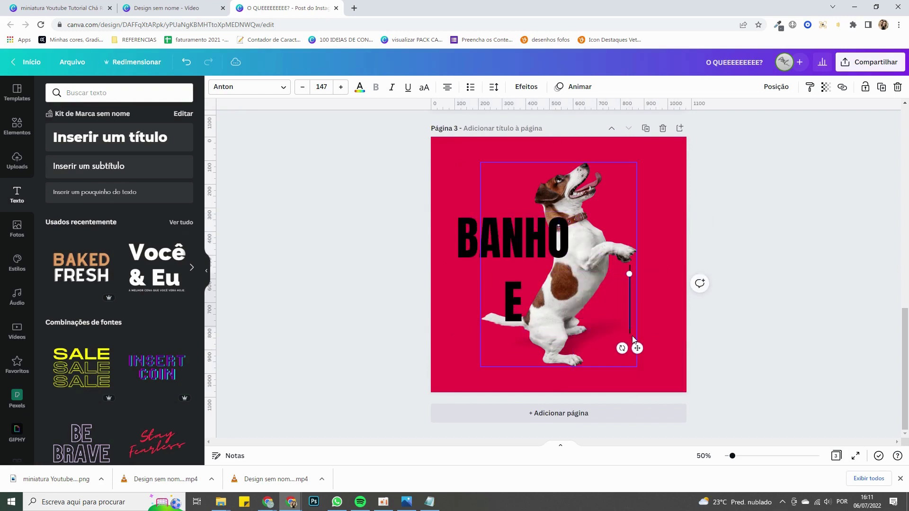
pyautogui.write('TOSA')
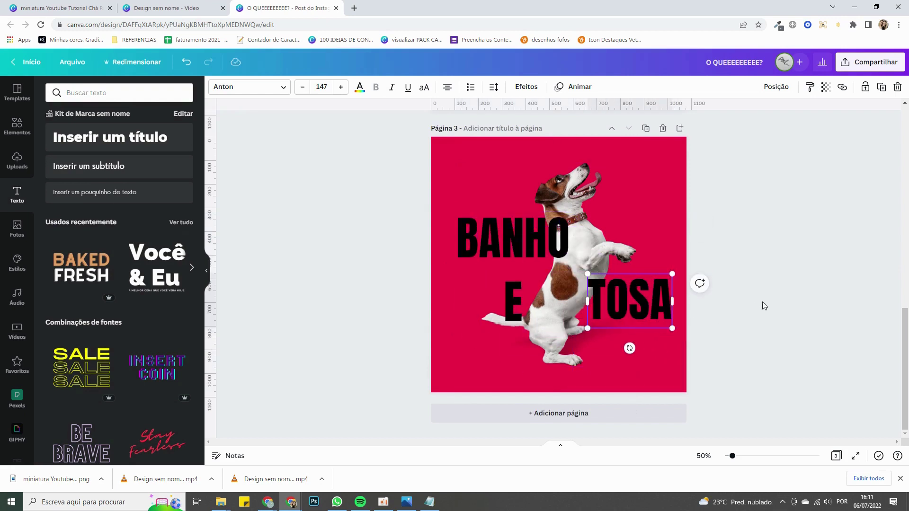
pyautogui.click(762, 303)
# - Enlarge the TOSA text to size 190 and shift it lower beside the dog's hind legs
pyautogui.click(607, 322)
pyautogui.moveTo(587, 328); pyautogui.dragTo(569, 339)
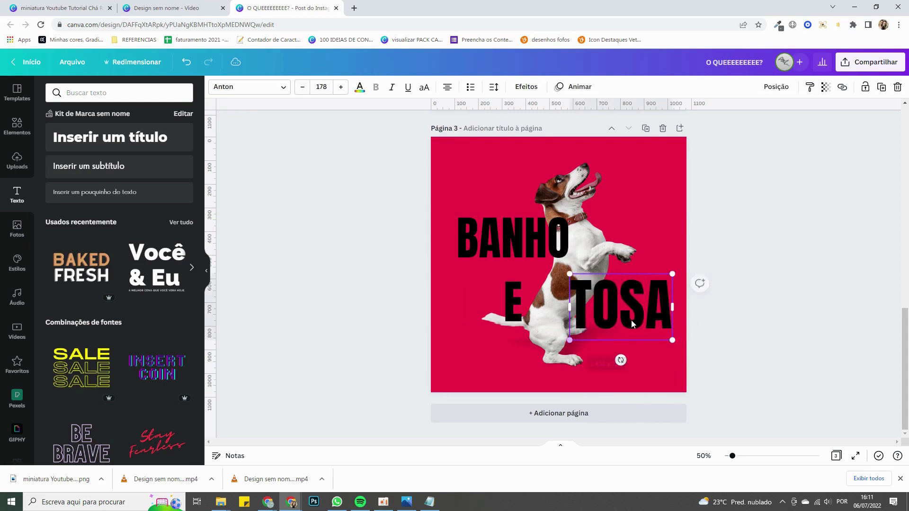
pyautogui.moveTo(631, 320); pyautogui.dragTo(636, 327)
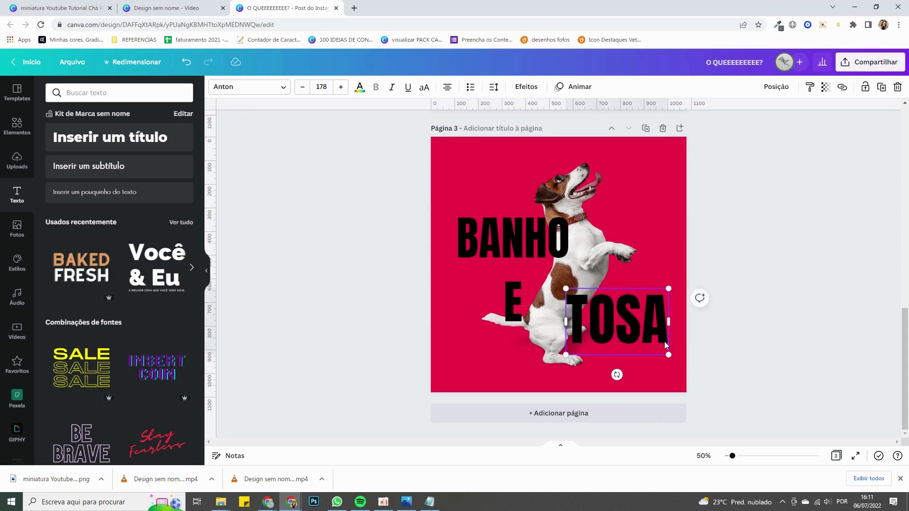
pyautogui.moveTo(566, 355); pyautogui.dragTo(559, 359)
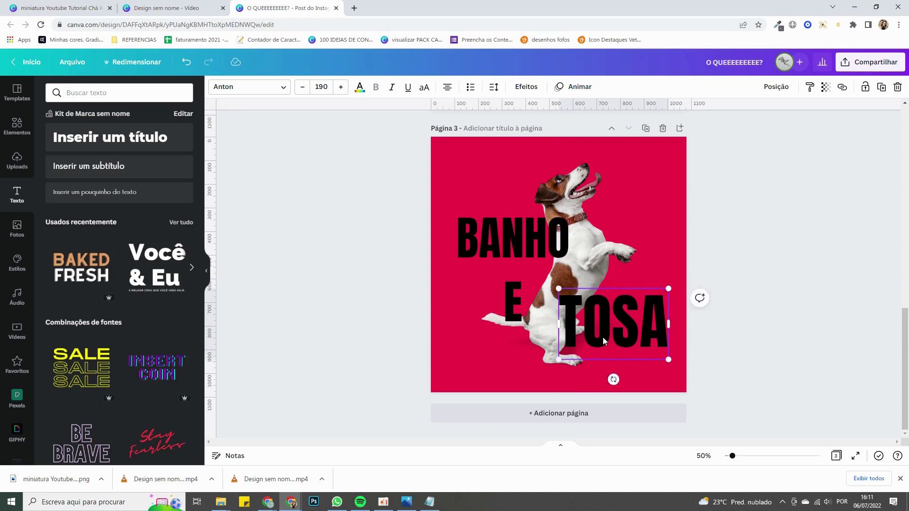
pyautogui.moveTo(603, 336); pyautogui.dragTo(610, 339)
# - Centre the dog and both texts together horizontally on the page
pyautogui.moveTo(714, 367); pyautogui.dragTo(455, 229)
pyautogui.moveTo(577, 254); pyautogui.dragTo(570, 254)
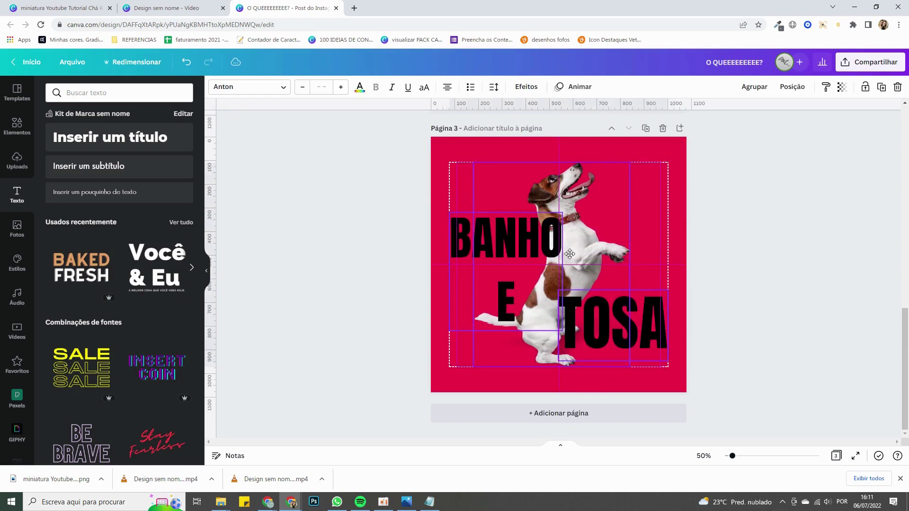
pyautogui.click(757, 275)
# - Try the light green #B5E447 as the colour of the BANHO E text
pyautogui.click(530, 233)
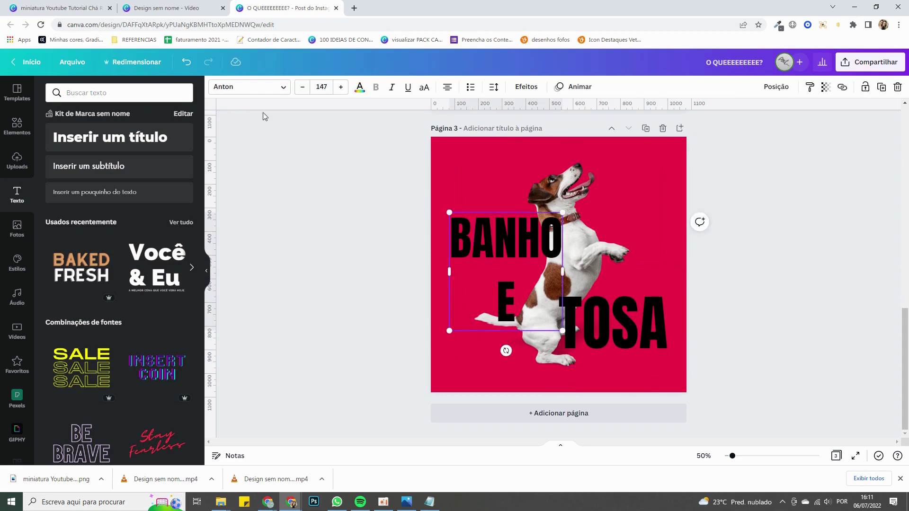
pyautogui.click(359, 87)
pyautogui.click(132, 137)
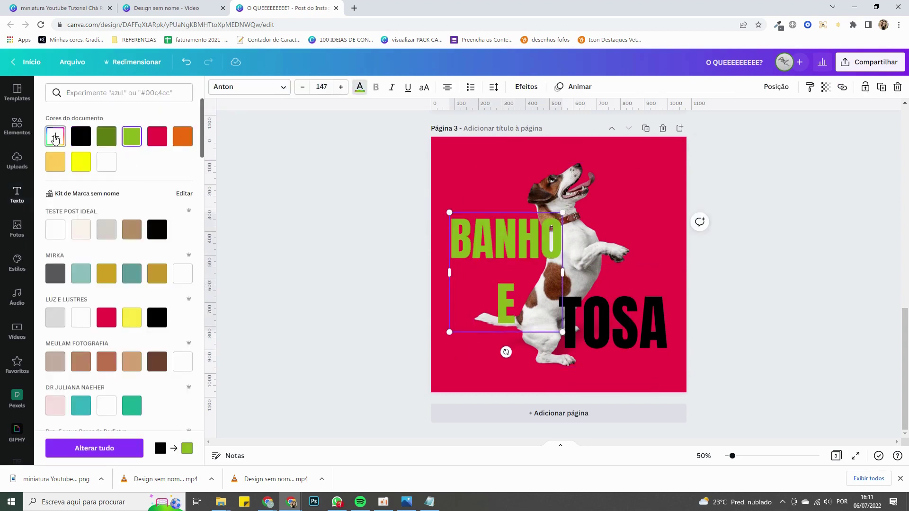
pyautogui.click(55, 136)
pyautogui.click(145, 166)
pyautogui.moveTo(144, 166); pyautogui.dragTo(140, 164)
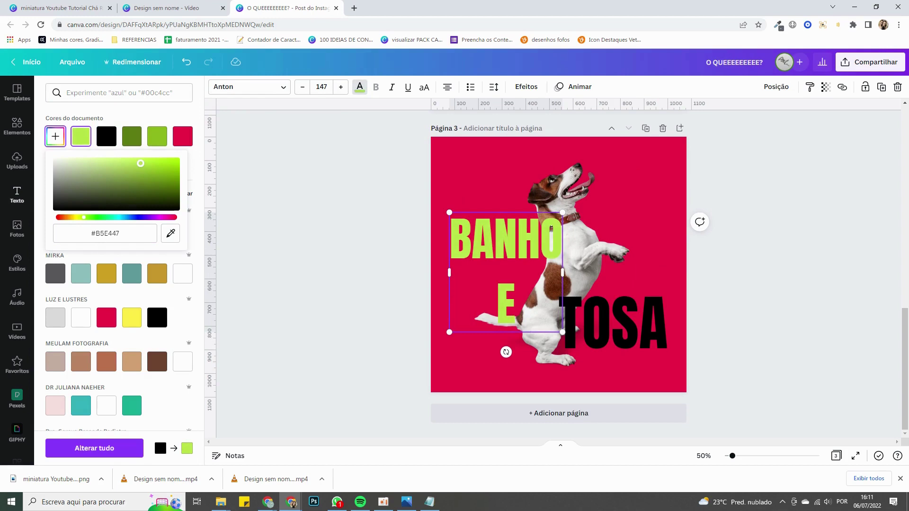
# - Recolour the BANHO E text pale pink, #FFCFDB, starting from the background's crimson
pyautogui.click(182, 136)
pyautogui.click(55, 136)
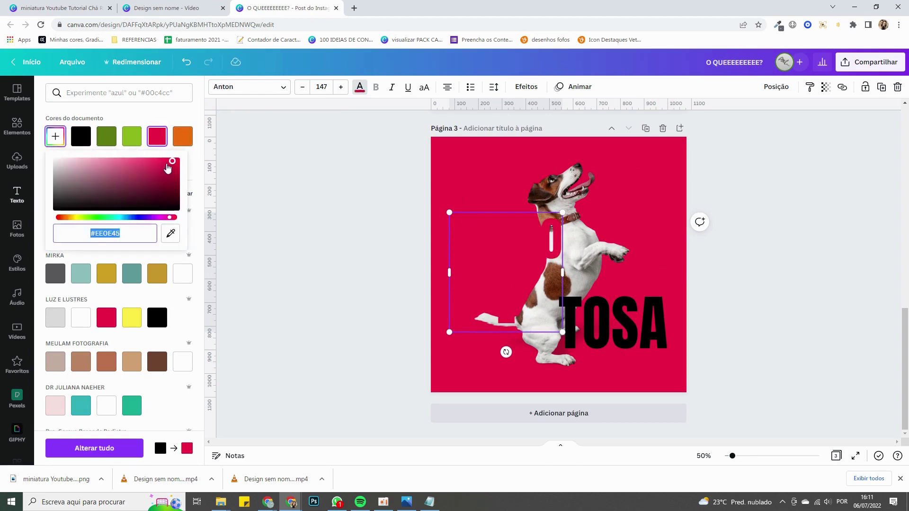
pyautogui.moveTo(167, 167); pyautogui.dragTo(73, 157)
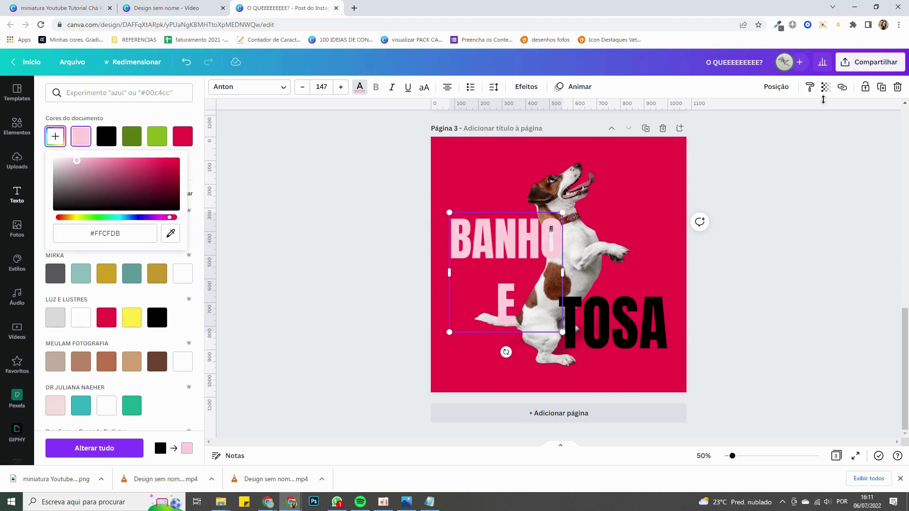
# - Copy the BANHO E style onto TOSA, then enlarge TOSA to size 211 near the page's lower-right corner
pyautogui.click(809, 87)
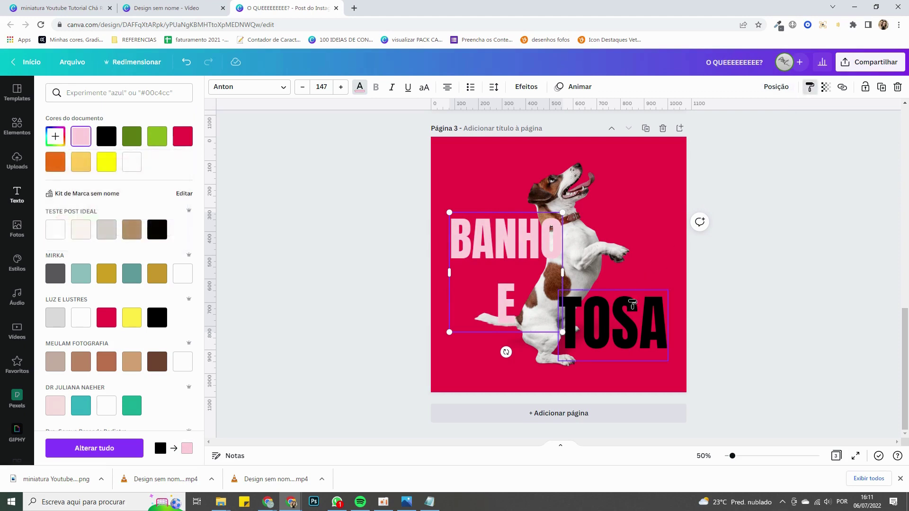
pyautogui.click(631, 305)
pyautogui.moveTo(567, 345); pyautogui.dragTo(533, 369)
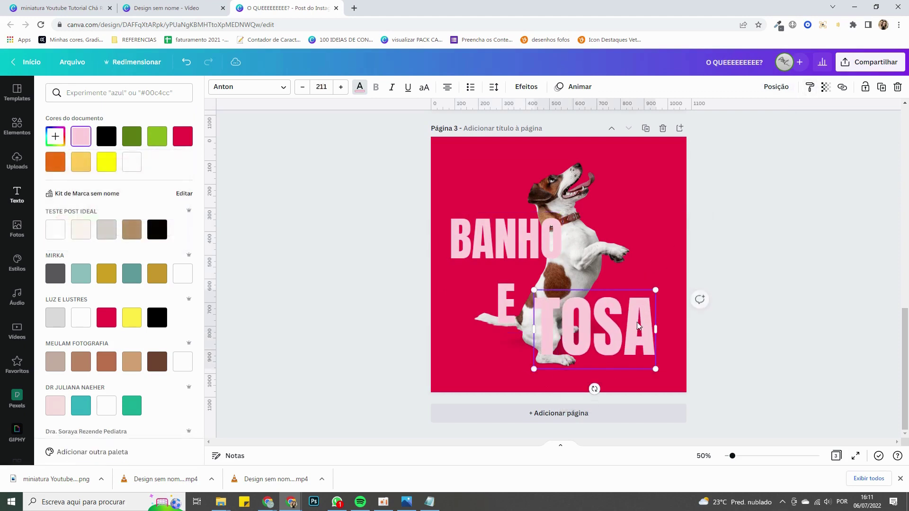
pyautogui.moveTo(602, 334); pyautogui.dragTo(619, 325)
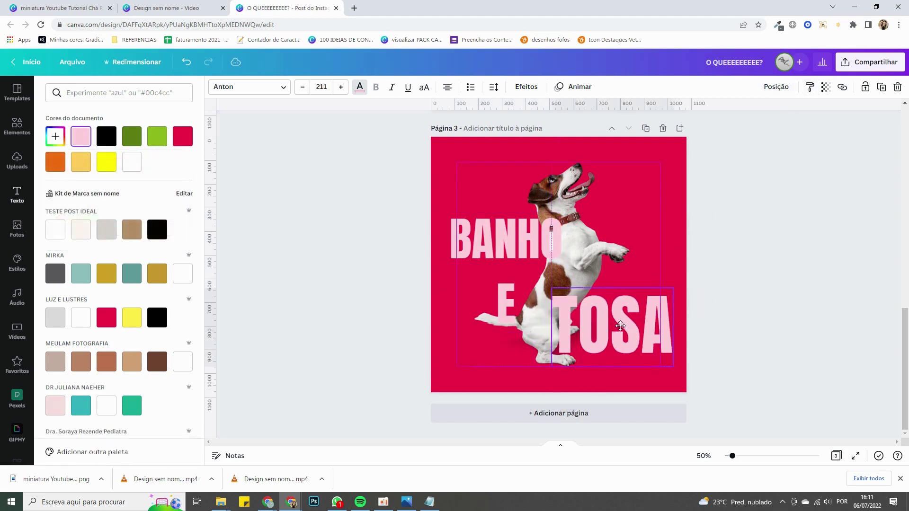
# - Recentre the group of dog, BANHO E and enlarged TOSA horizontally on the page
pyautogui.moveTo(719, 376); pyautogui.dragTo(474, 224)
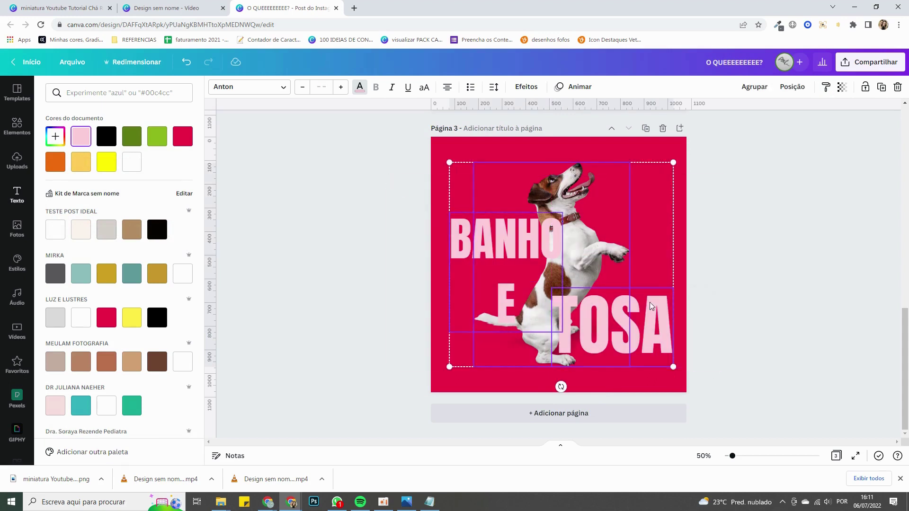
pyautogui.moveTo(645, 314); pyautogui.dragTo(642, 314)
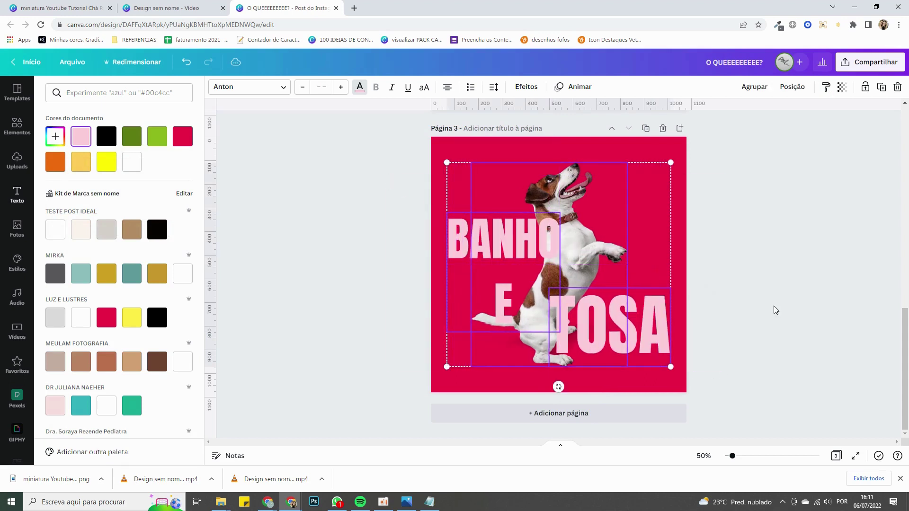
pyautogui.click(829, 267)
# - Send the BANHO E and TOSA texts behind the dog
pyautogui.click(534, 244)
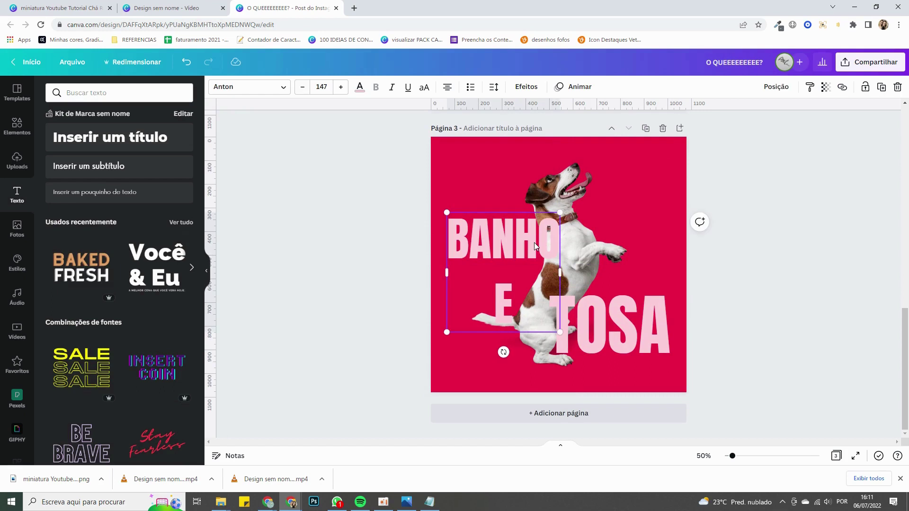
pyautogui.click(792, 91)
pyautogui.click(746, 115)
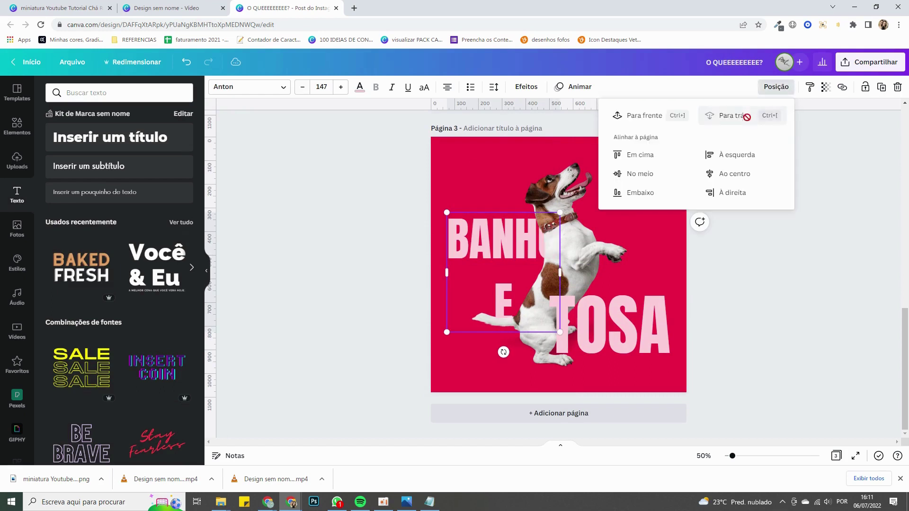
pyautogui.click(669, 326)
pyautogui.click(776, 87)
pyautogui.click(758, 115)
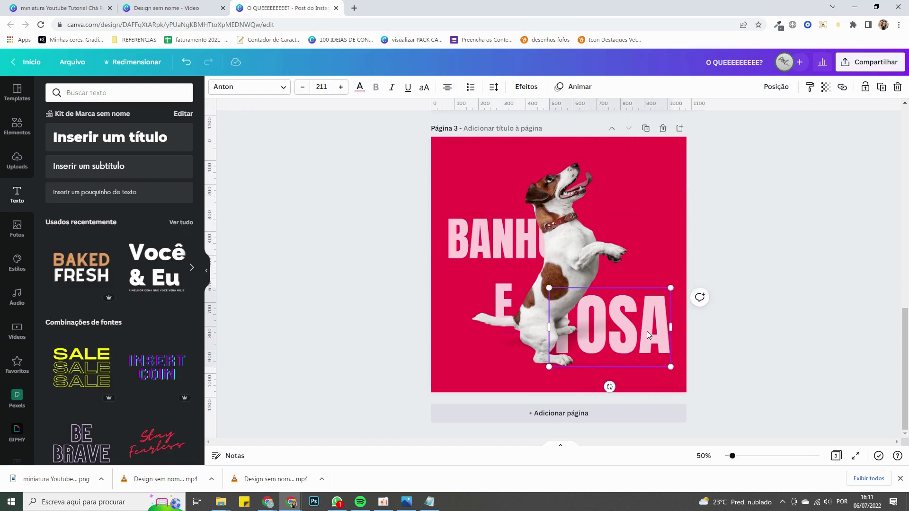
# - Duplicate the BANHO E and TOSA texts and place the copies exactly over the originals, in front of the dog
pyautogui.keyDown('shift'); pyautogui.click(477, 231); pyautogui.keyUp('shift')
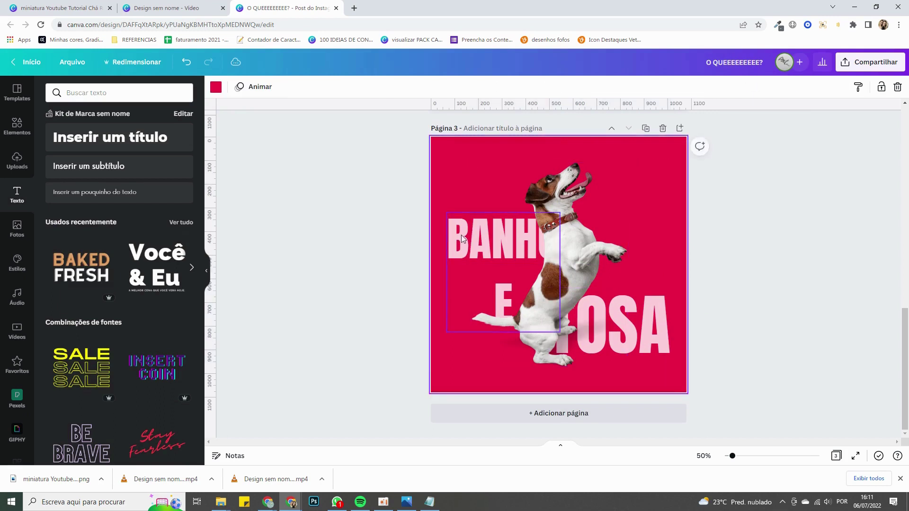
pyautogui.click(461, 234)
pyautogui.keyDown('shift'); pyautogui.click(663, 348); pyautogui.keyUp('shift')
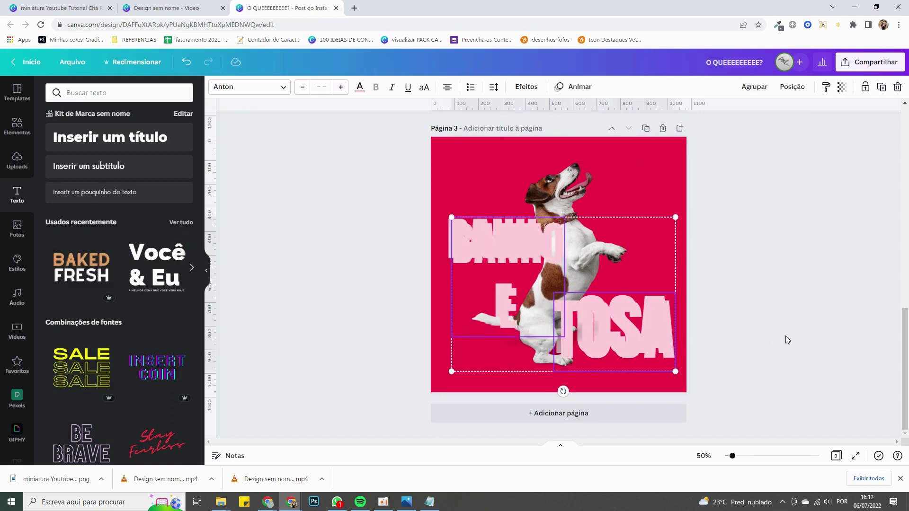
pyautogui.moveTo(643, 318); pyautogui.dragTo(643, 315)
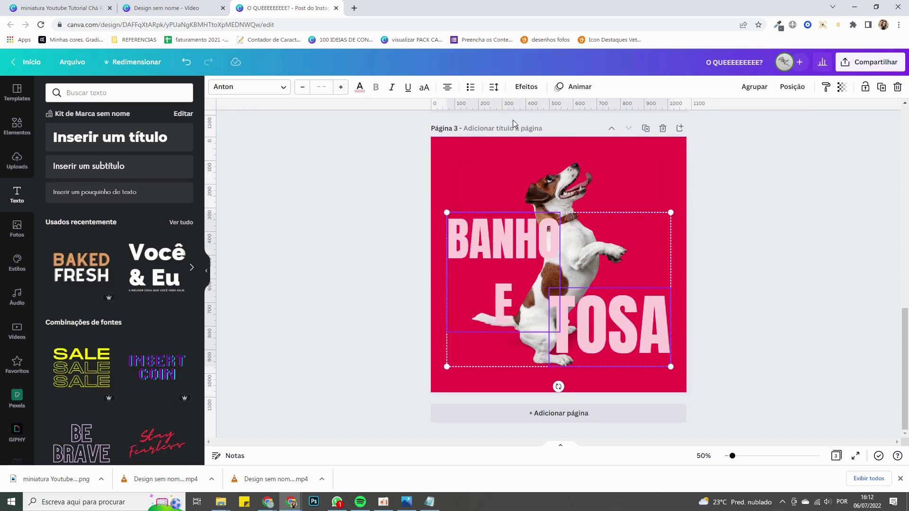
# - Apply the Vazado effect with thickness 1 to the front copies of both texts
pyautogui.click(529, 86)
pyautogui.click(68, 211)
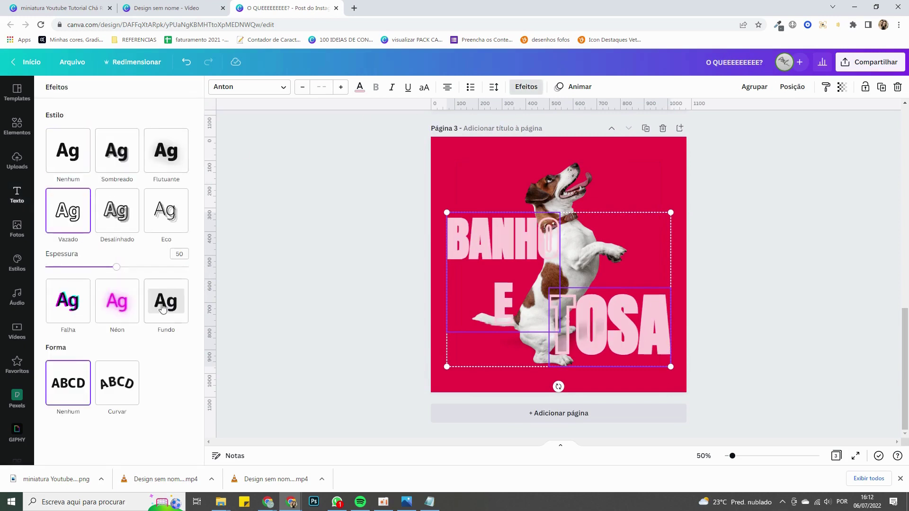
pyautogui.moveTo(117, 271); pyautogui.dragTo(2, 265)
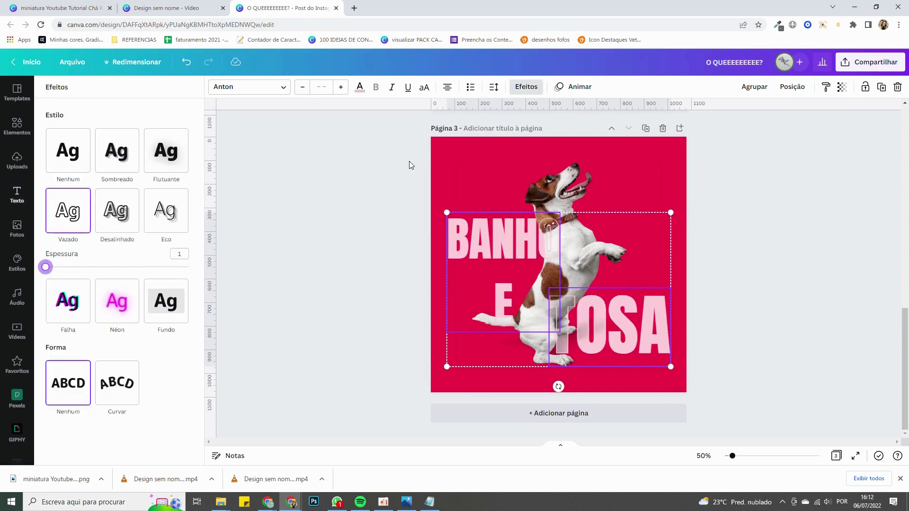
# - Try a slightly darker pink on the outlined text copies, nudge them, and restore the document's pale pink
pyautogui.click(360, 87)
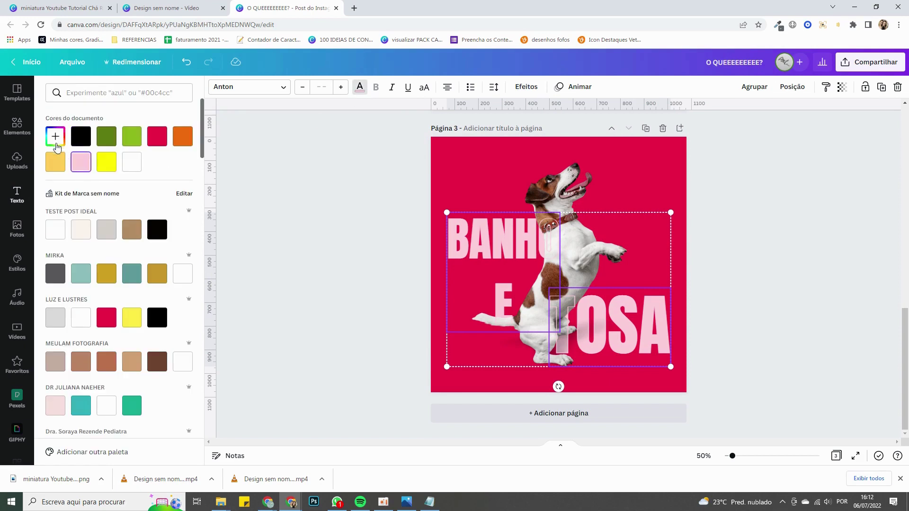
pyautogui.click(55, 136)
pyautogui.moveTo(76, 161); pyautogui.dragTo(82, 161)
pyautogui.moveTo(658, 324); pyautogui.dragTo(655, 324)
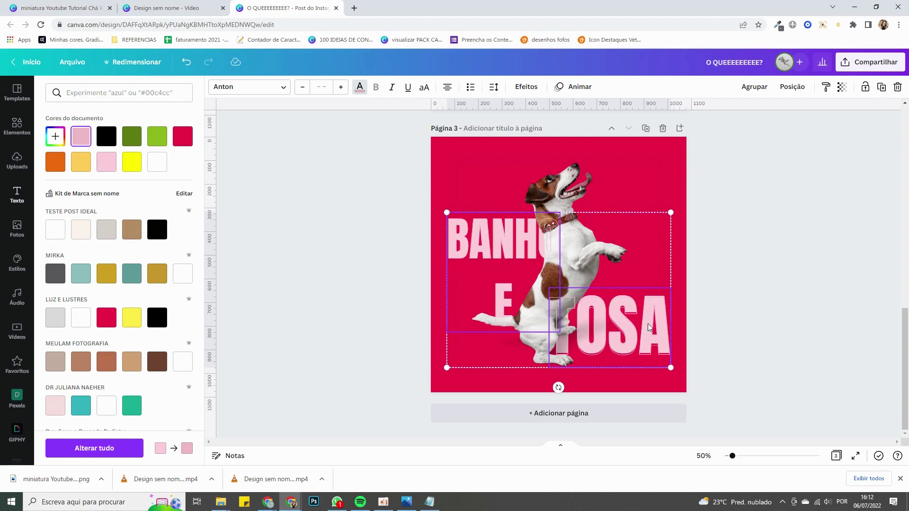
pyautogui.click(99, 168)
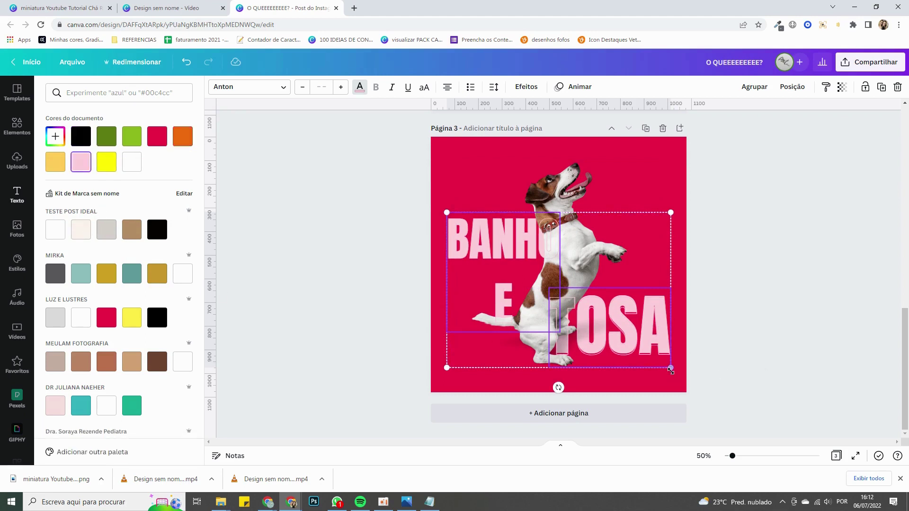
# - Set the outline effect to its minimum thickness and line up the outlined copies with the texts beneath
pyautogui.moveTo(670, 369); pyautogui.dragTo(670, 368)
pyautogui.click(521, 90)
pyautogui.moveTo(53, 271)
pyautogui.mouseDown()
pyautogui.moveTo(69, 268)
pyautogui.moveTo(46, 267)
pyautogui.mouseUp()
pyautogui.click(305, 287)
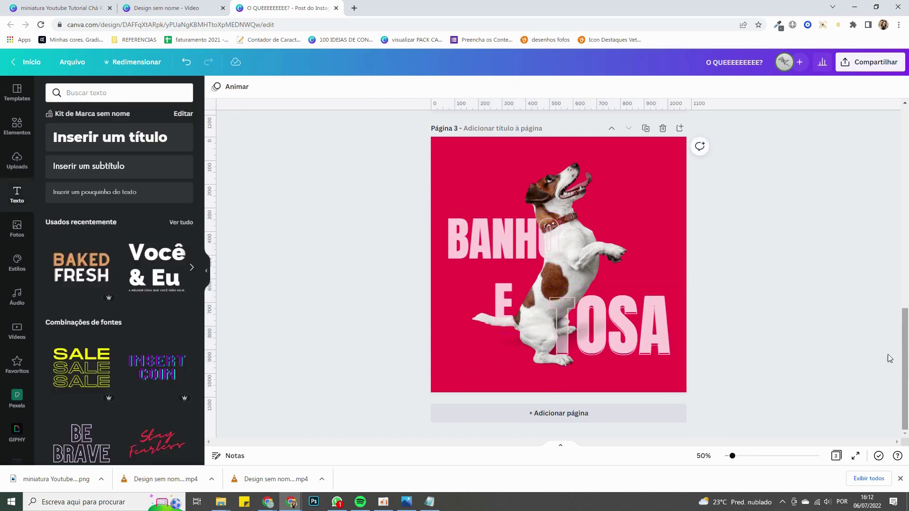
pyautogui.click(660, 347)
pyautogui.click(738, 363)
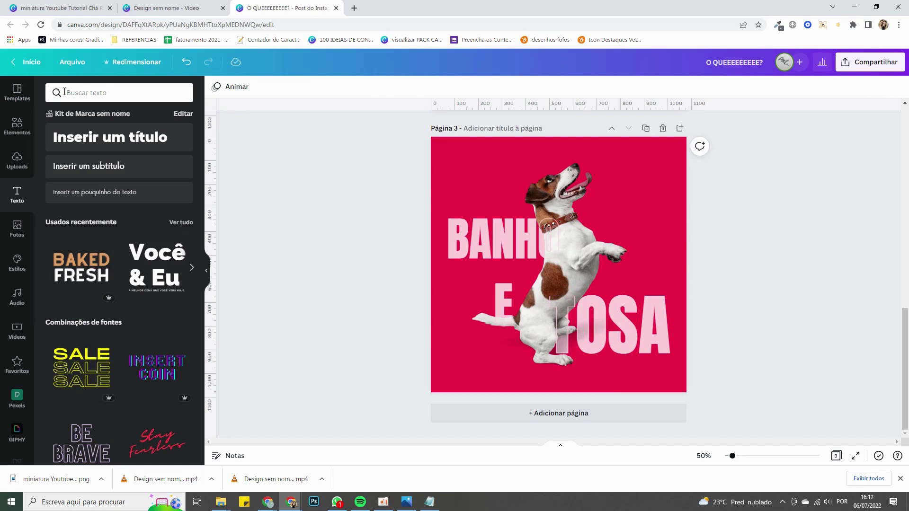
# - Change the elements search to PETS and remove the cut-out photos only filter
pyautogui.click(17, 125)
pyautogui.click(100, 91)
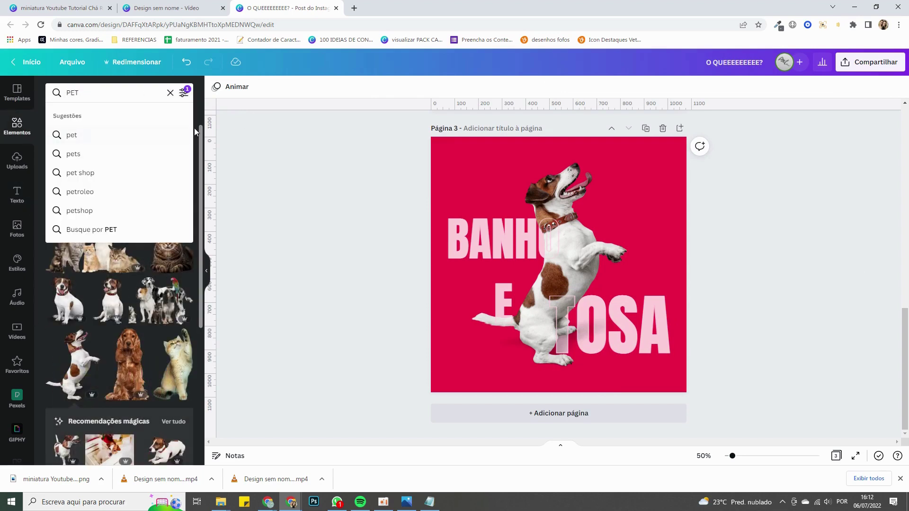
pyautogui.write('S')
pyautogui.click(182, 97)
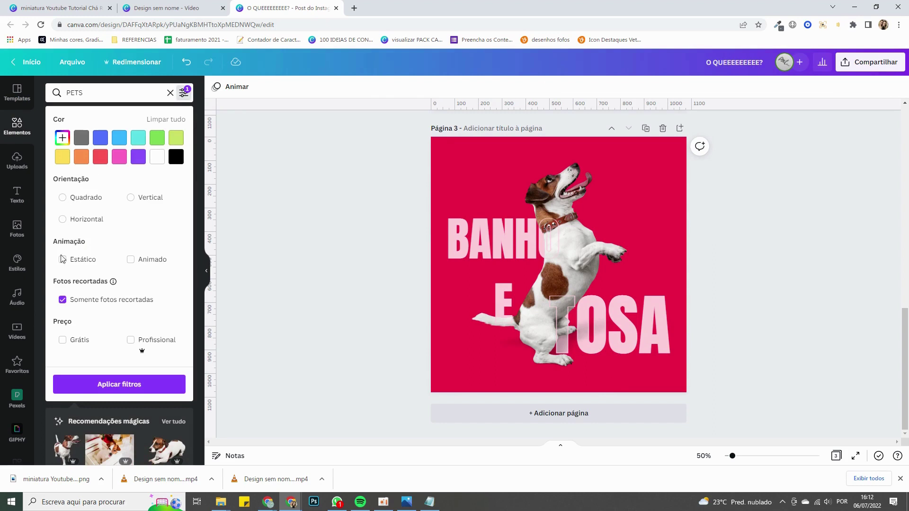
pyautogui.click(62, 300)
pyautogui.click(119, 383)
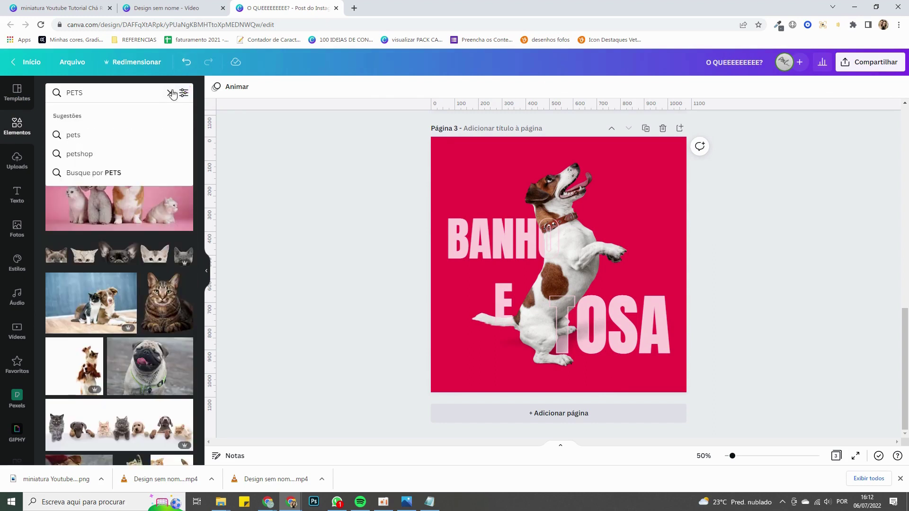
# - Clear the elements search and run a fresh search for PETS across all element types
pyautogui.click(170, 93)
pyautogui.click(91, 95)
pyautogui.write('P')
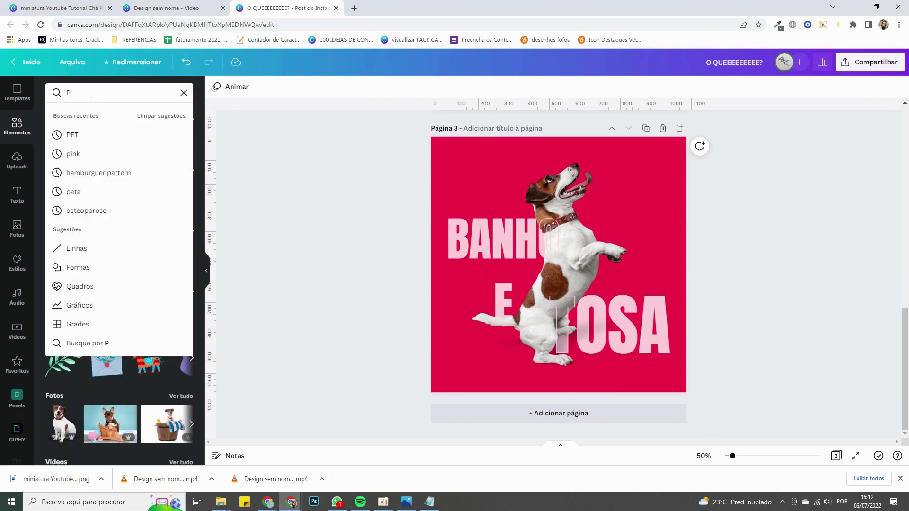
pyautogui.write('ETS')
pyautogui.press('Return')
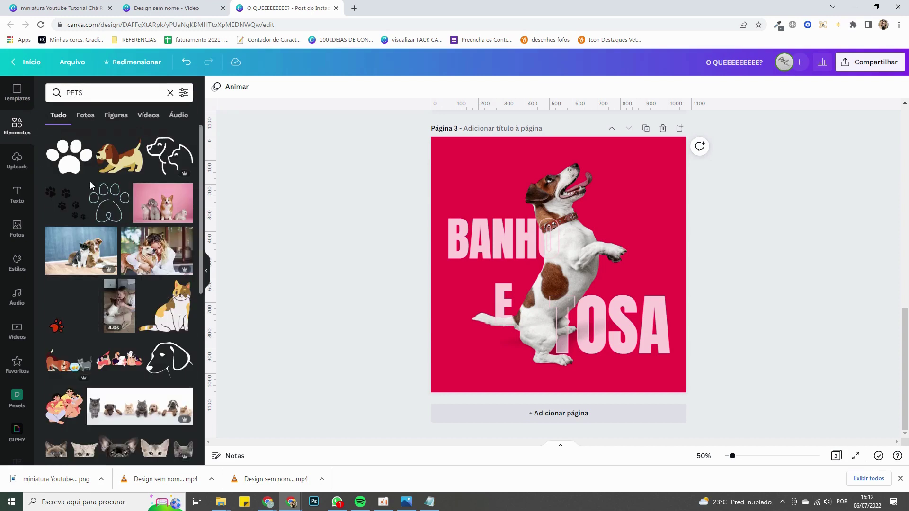
# - Search the elements for PATAS and browse the photo results
pyautogui.click(89, 120)
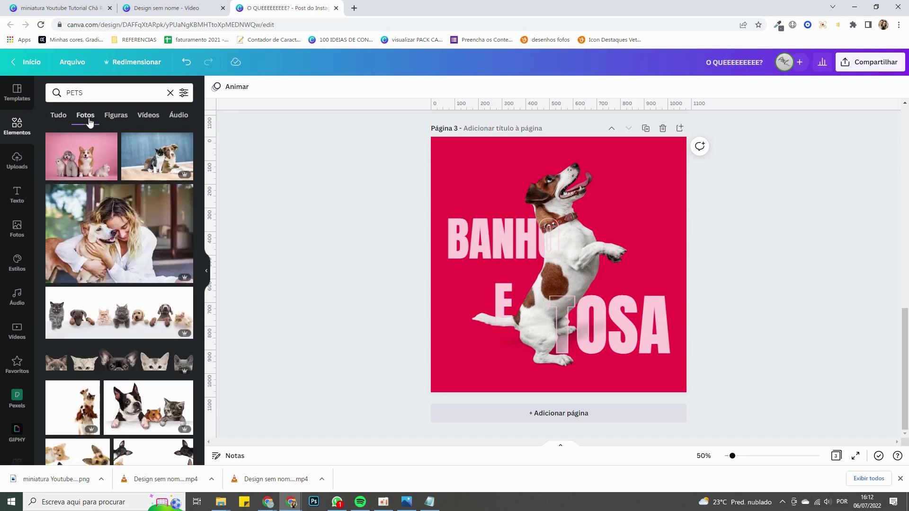
pyautogui.click(67, 95)
pyautogui.write('PATAS')
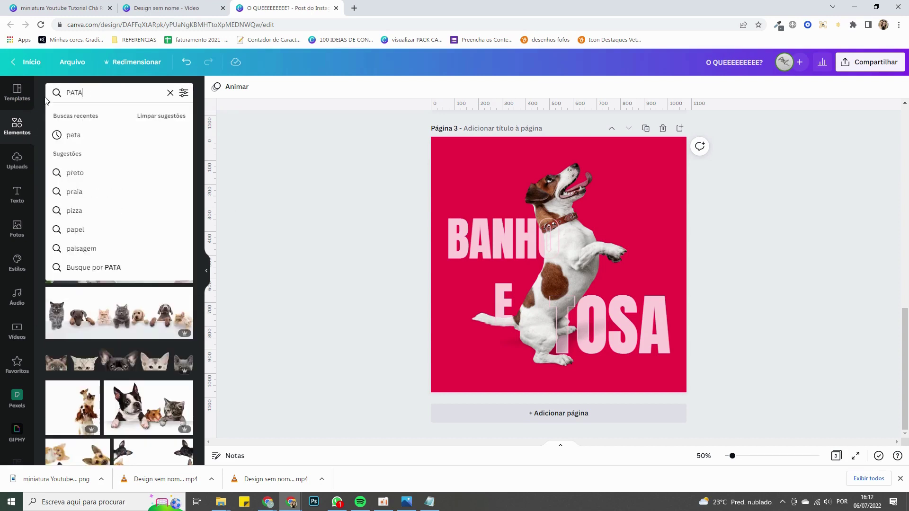
pyautogui.press('Return')
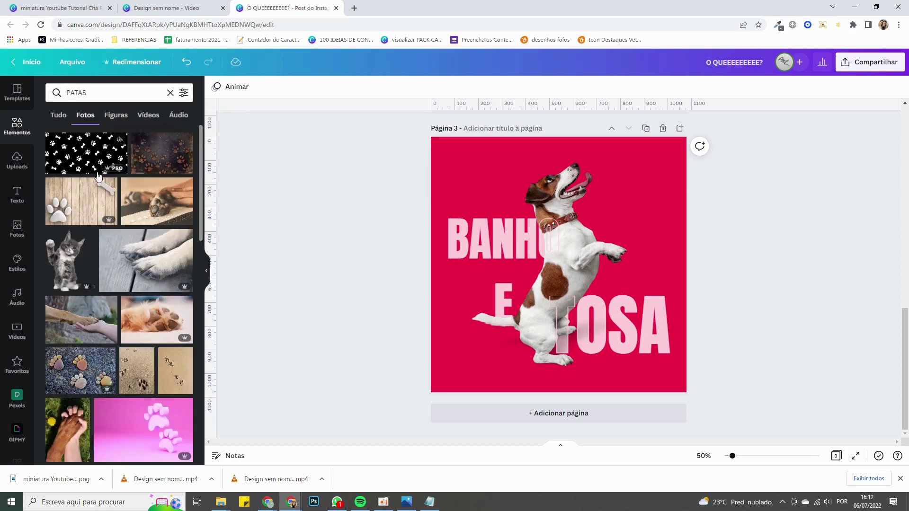
pyautogui.scroll(-5, 135, 213)
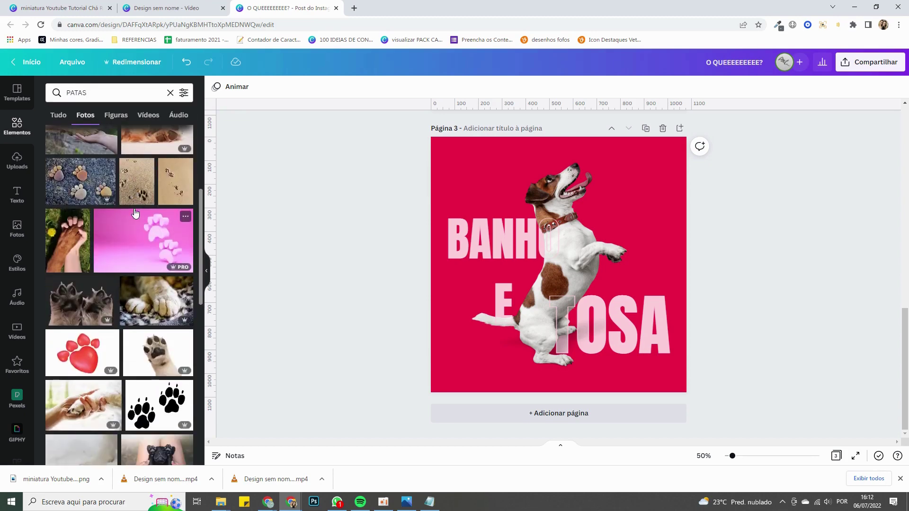
pyautogui.scroll(-3, 135, 212)
# - Add the multicoloured paw-print pattern from the PATAS graphics and enlarge it to cover the whole page
pyautogui.click(116, 118)
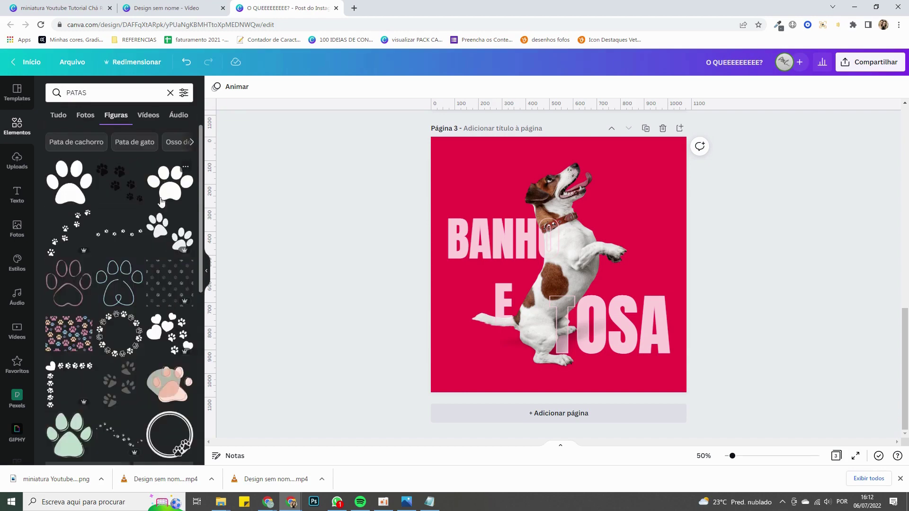
pyautogui.scroll(-1, 154, 229)
pyautogui.scroll(-2, 153, 228)
pyautogui.click(69, 239)
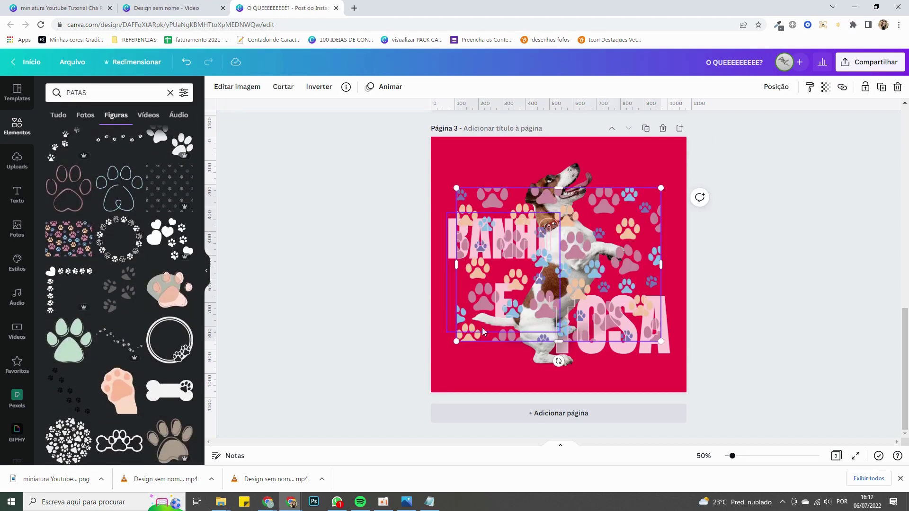
pyautogui.moveTo(456, 341); pyautogui.dragTo(403, 416)
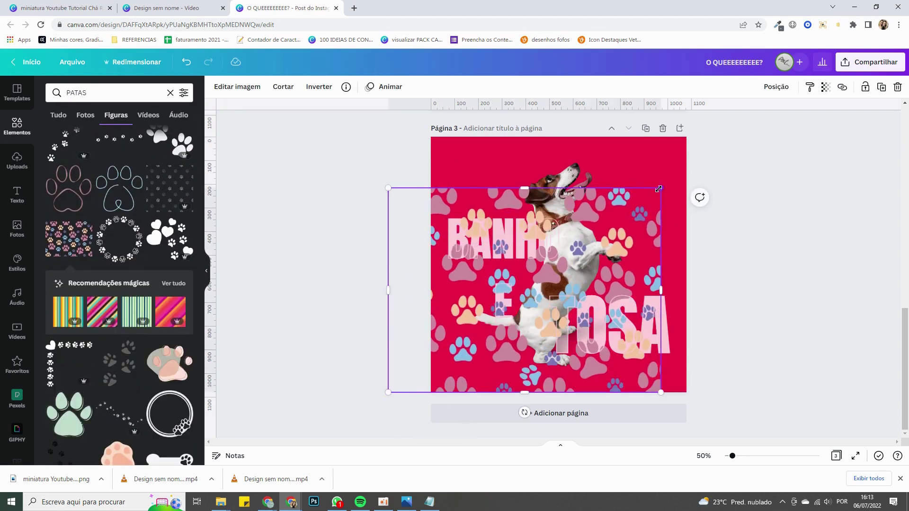
pyautogui.moveTo(658, 188); pyautogui.dragTo(729, 137)
# - Send the paw-print pattern to the very back and fade it to a transparency of about 17
pyautogui.click(776, 87)
pyautogui.click(743, 134)
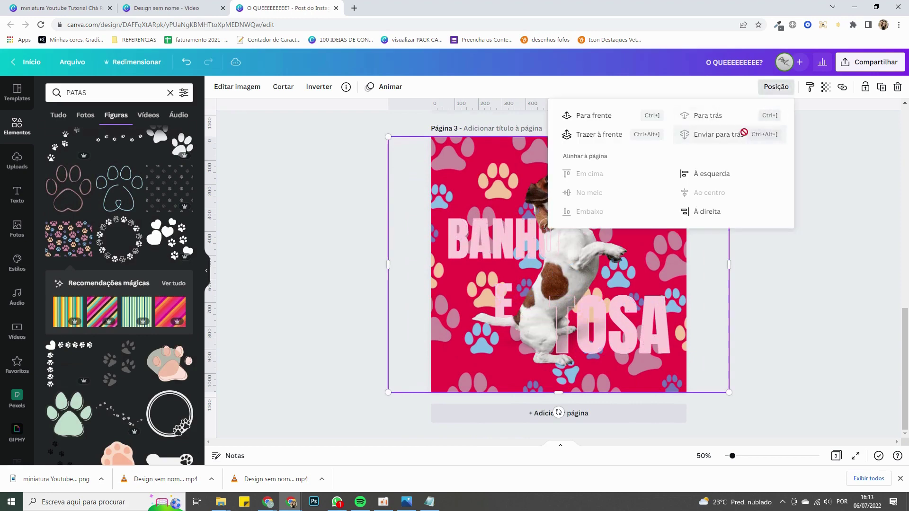
pyautogui.click(825, 88)
pyautogui.click(744, 126)
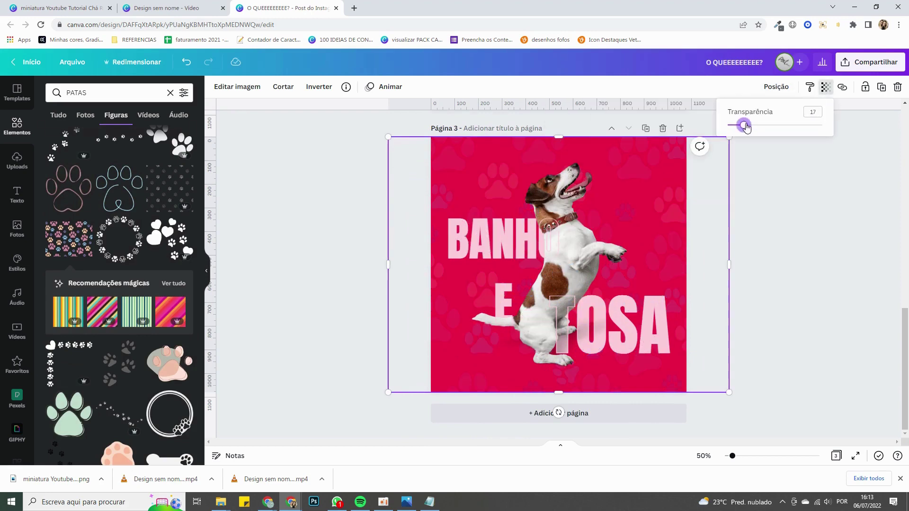
pyautogui.moveTo(750, 127); pyautogui.dragTo(742, 127)
pyautogui.click(775, 242)
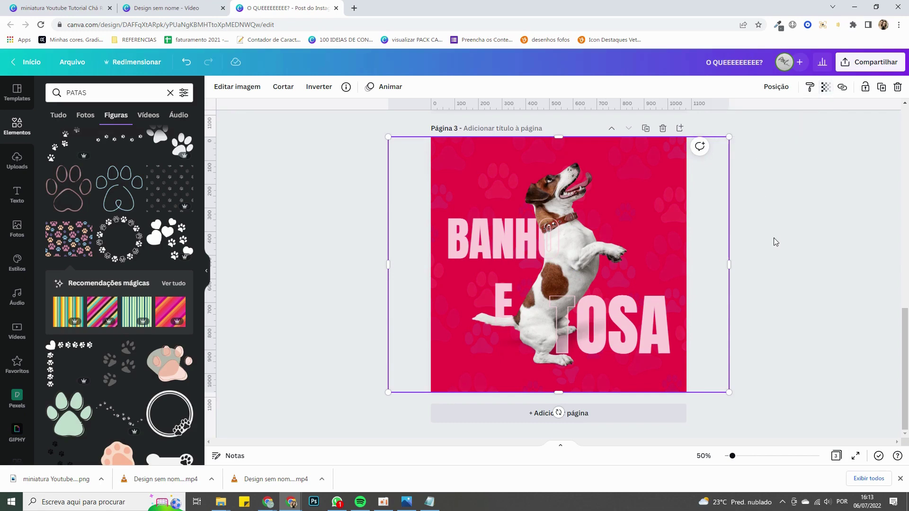
pyautogui.click(774, 240)
# - Search the graphics for BLUR
pyautogui.click(105, 92)
pyautogui.write('BLUR')
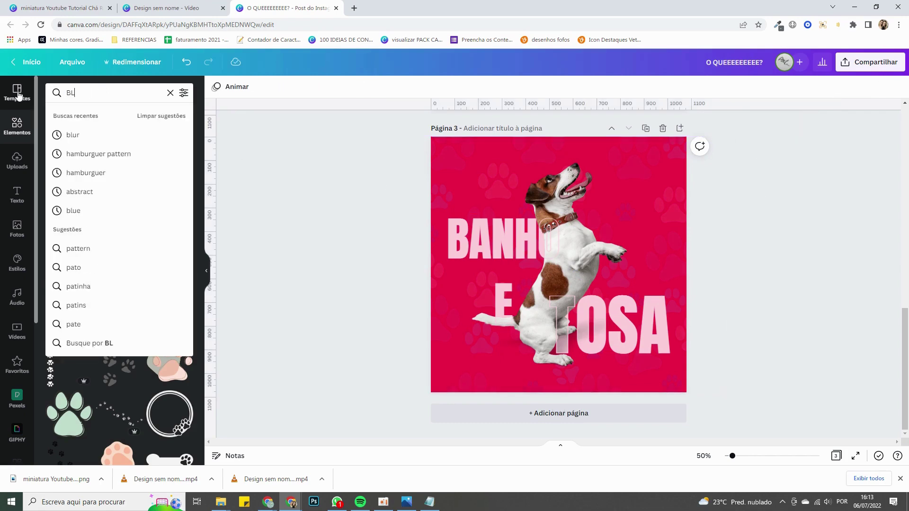
pyautogui.press('Return')
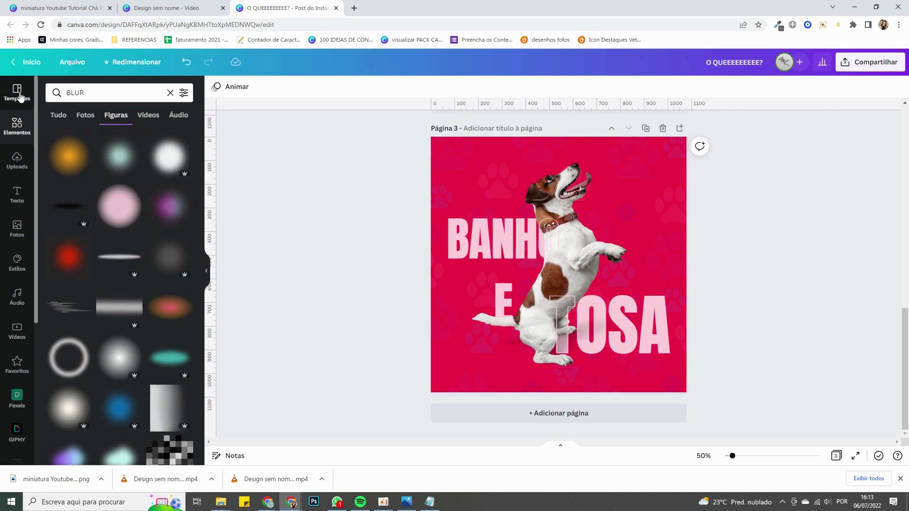
# - Try a pale teal blur glow placed behind the dog
pyautogui.click(119, 159)
pyautogui.click(775, 86)
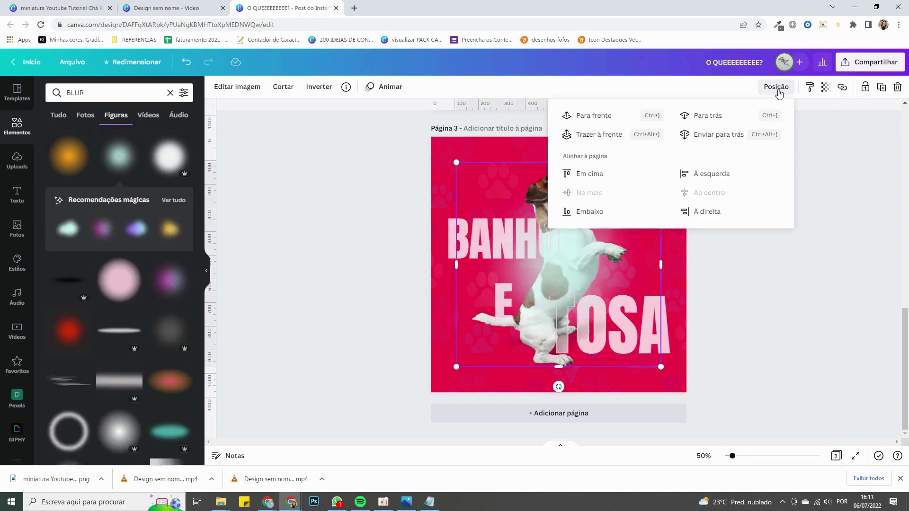
pyautogui.click(744, 116)
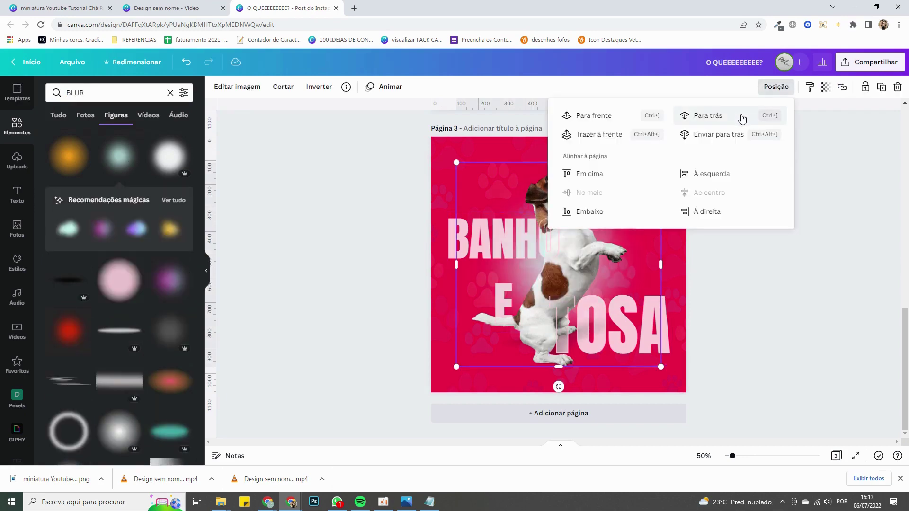
pyautogui.click(741, 117)
pyautogui.click(825, 227)
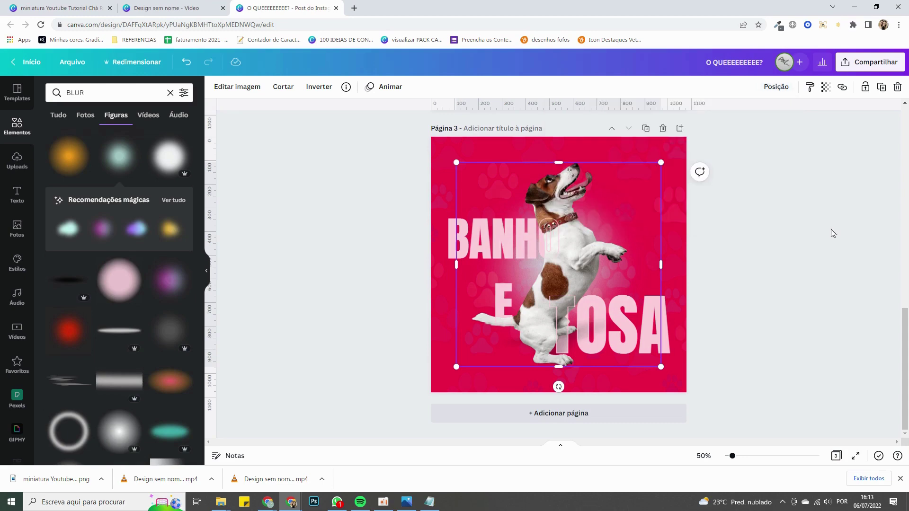
pyautogui.click(831, 231)
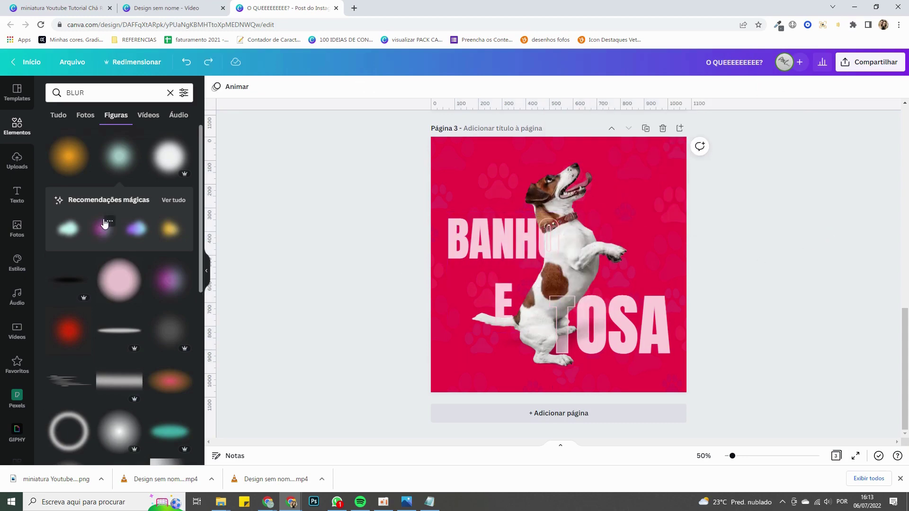
# - Add the orange blur circle, enlarge it to nearly the page size and centre it over the dog
pyautogui.click(70, 154)
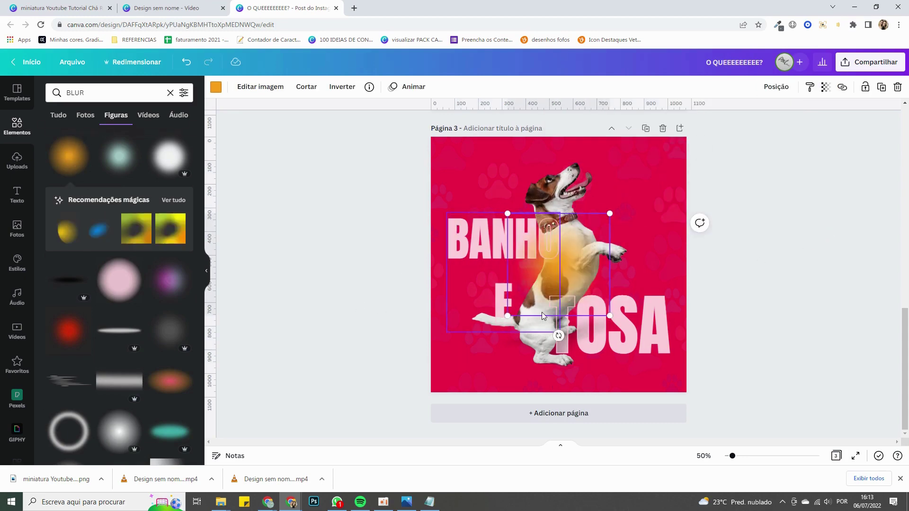
pyautogui.moveTo(507, 315); pyautogui.dragTo(451, 372)
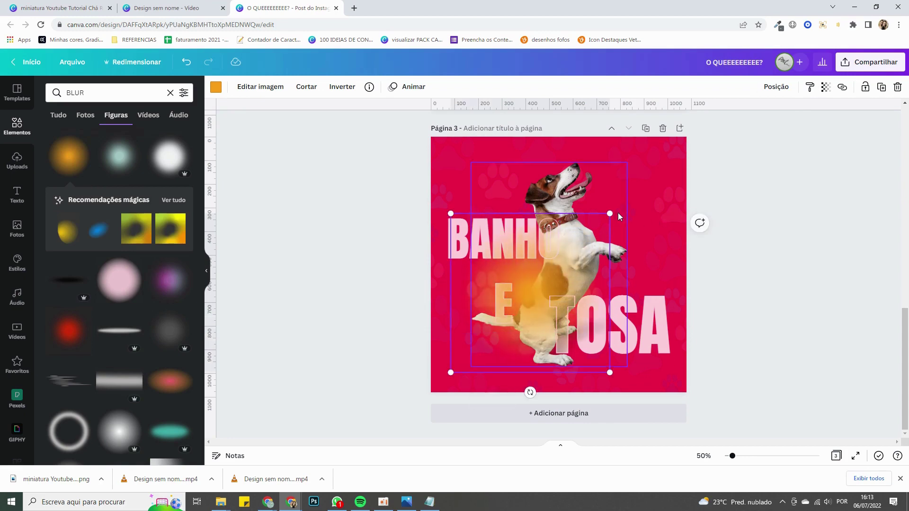
pyautogui.moveTo(610, 213); pyautogui.dragTo(696, 148)
pyautogui.moveTo(578, 262); pyautogui.dragTo(575, 265)
# - Try yellow and pale pink on the blur circle and recolour it with the document's light green
pyautogui.click(216, 86)
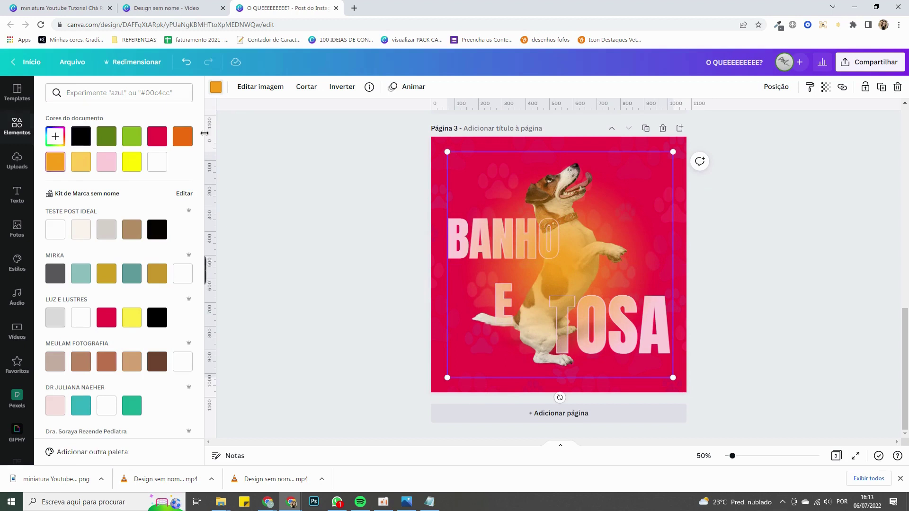
pyautogui.click(131, 163)
pyautogui.click(112, 167)
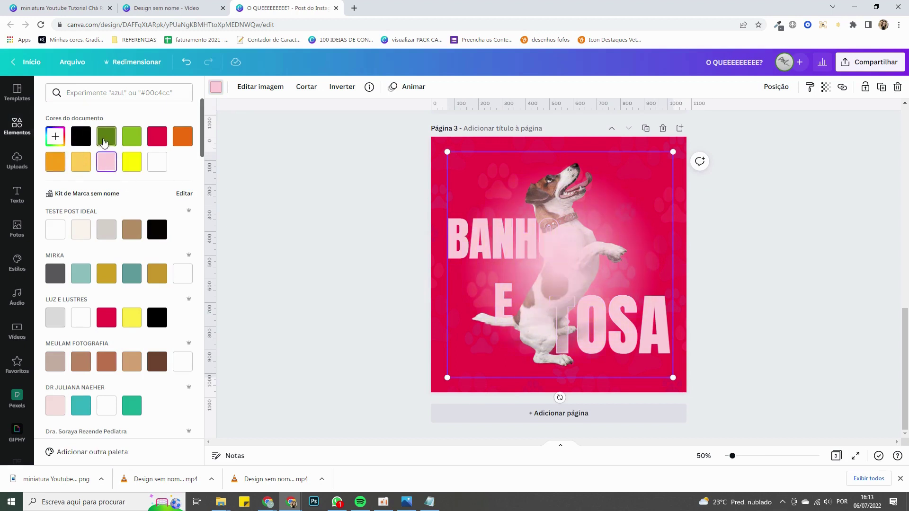
pyautogui.click(129, 142)
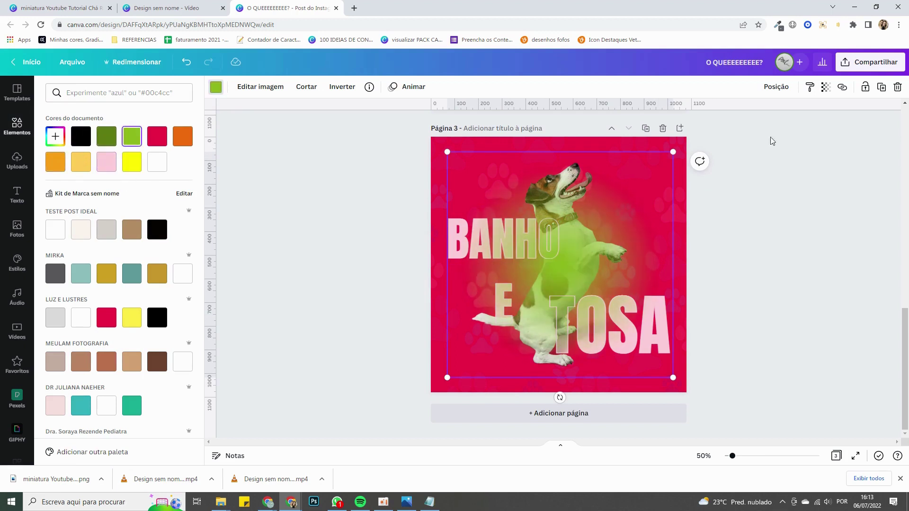
# - Send the green blur circle to the very back and set its transparency to 72
pyautogui.click(776, 86)
pyautogui.click(746, 133)
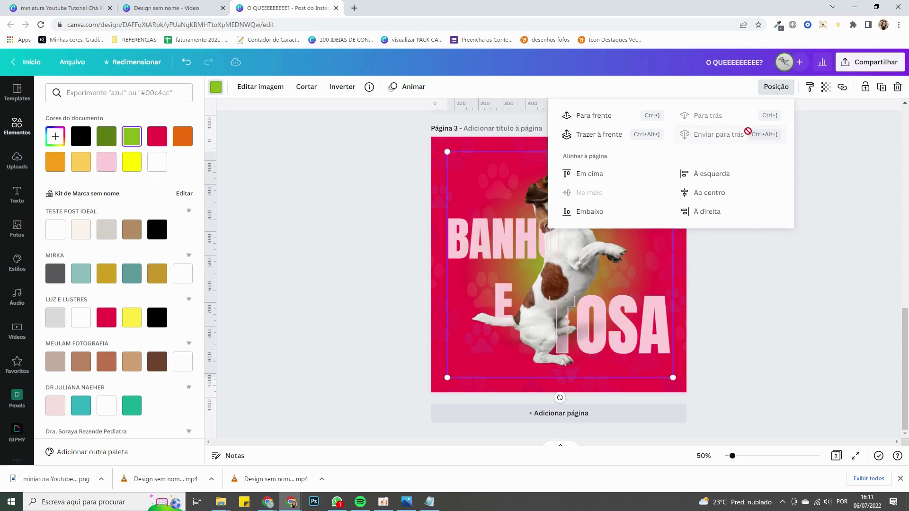
pyautogui.click(826, 87)
pyautogui.moveTo(807, 128); pyautogui.dragTo(797, 128)
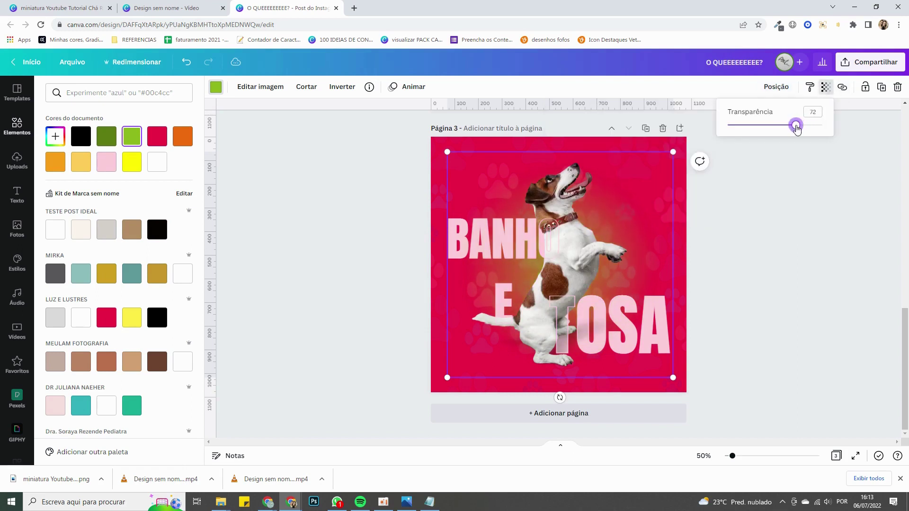
pyautogui.press('Escape')
pyautogui.press('Escape')
pyautogui.press('Escape')
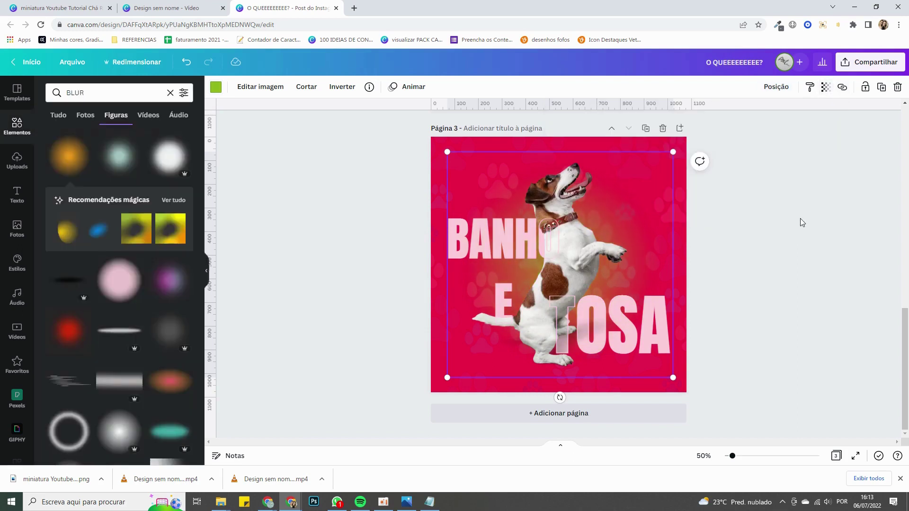
# - Replace the graphics search with SQUARE LINE
pyautogui.click(49, 93)
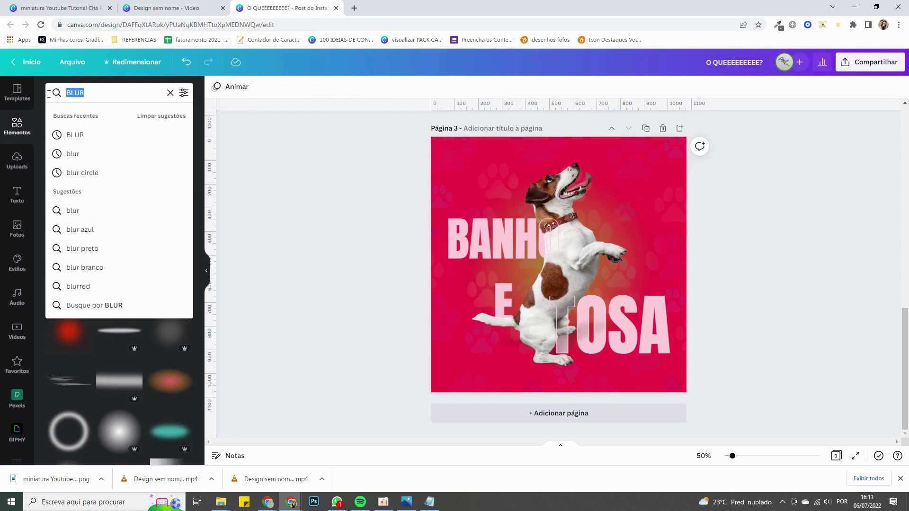
pyautogui.write('SQUAR')
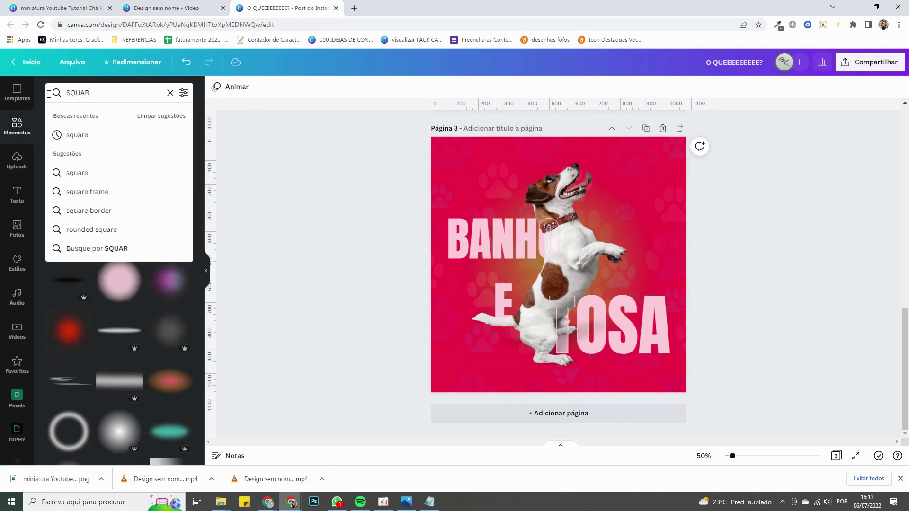
pyautogui.write('E LINE')
pyautogui.press('Return')
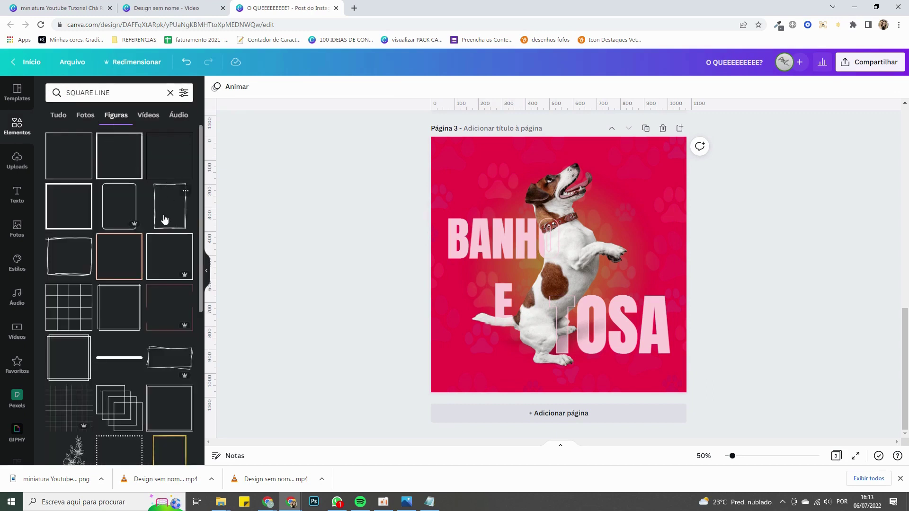
# - Add the dotted square frame and enlarge it to match the edges of the page
pyautogui.scroll(-1, 164, 219)
pyautogui.scroll(-3, 164, 222)
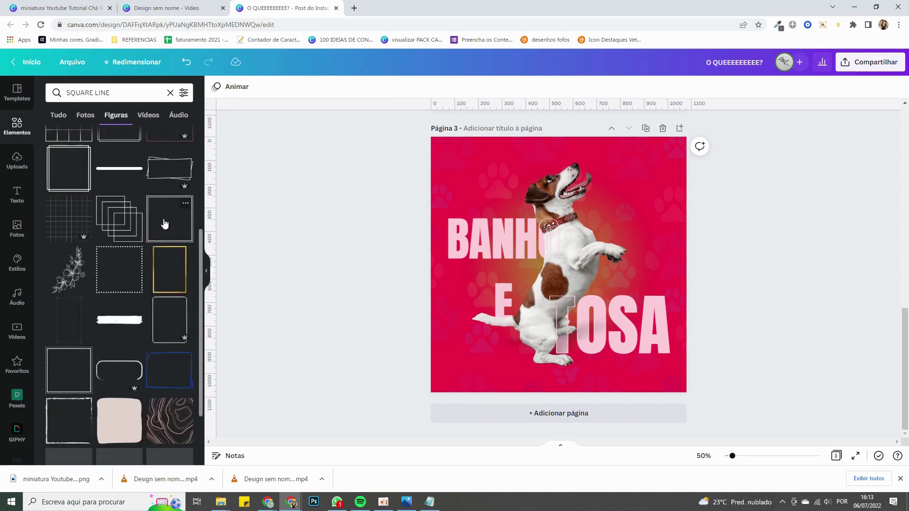
pyautogui.click(138, 268)
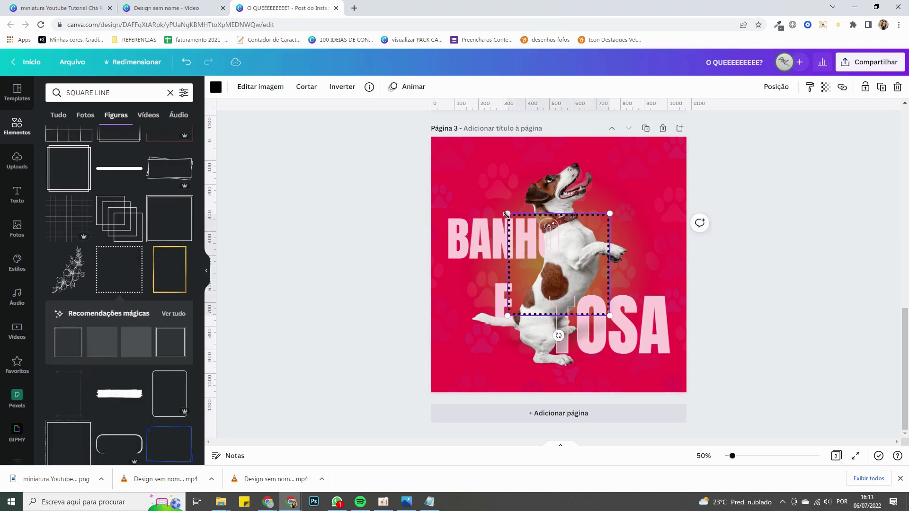
pyautogui.moveTo(503, 209); pyautogui.dragTo(424, 138)
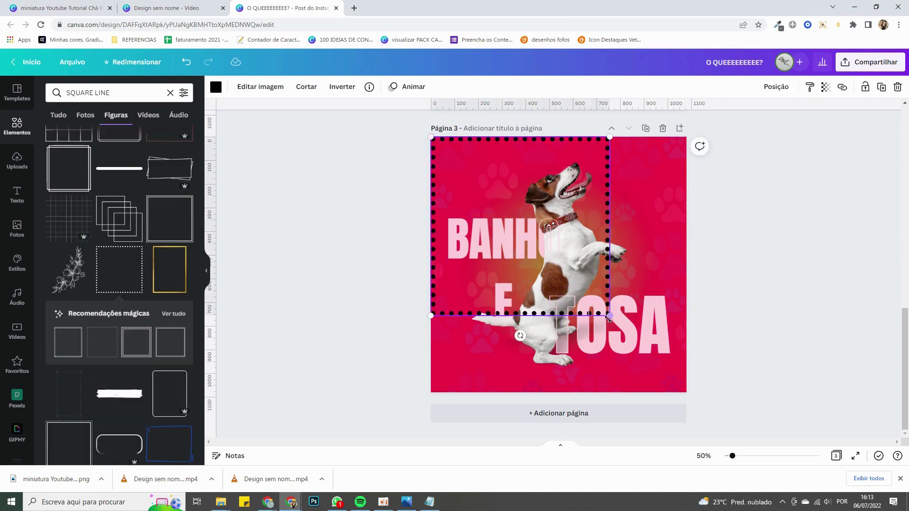
pyautogui.moveTo(609, 316); pyautogui.dragTo(686, 392)
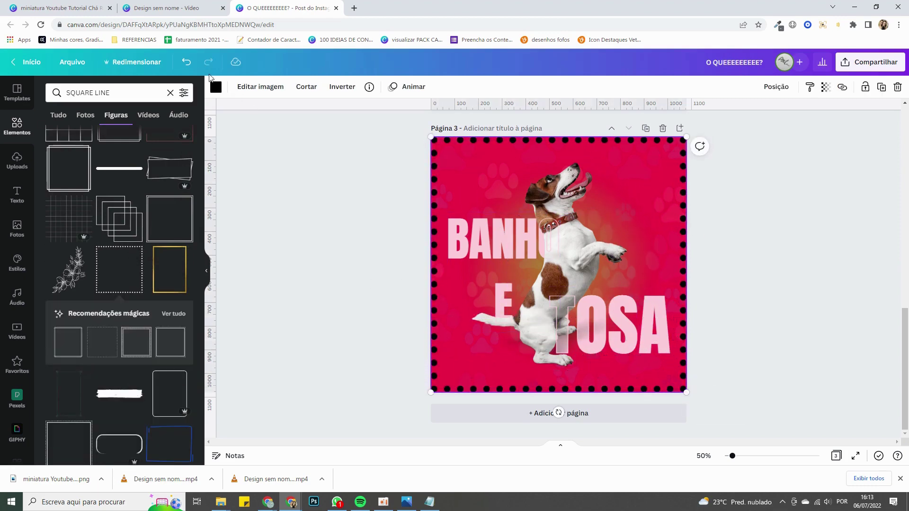
# - Recolour the dotted frame with the document's light green
pyautogui.click(216, 87)
pyautogui.click(134, 142)
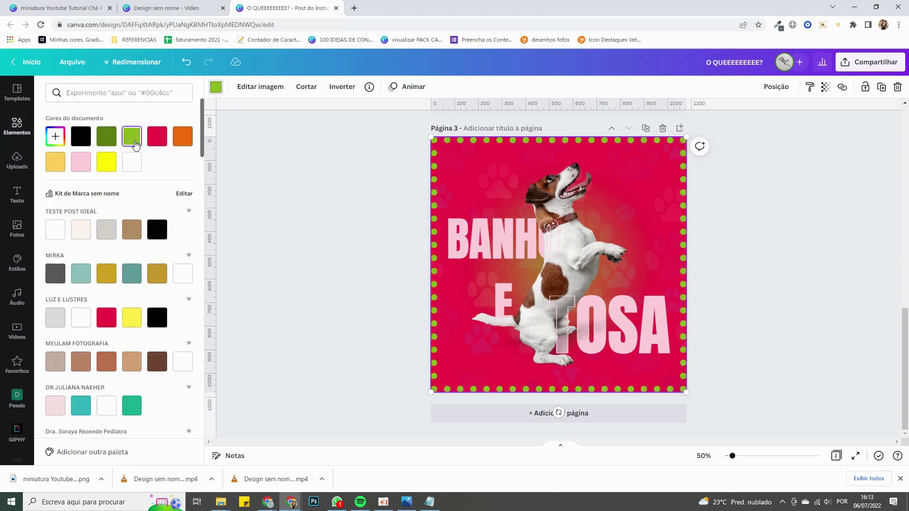
pyautogui.click(802, 200)
# - Download only page 3 of the design as a PNG and open the downloaded file
pyautogui.click(852, 62)
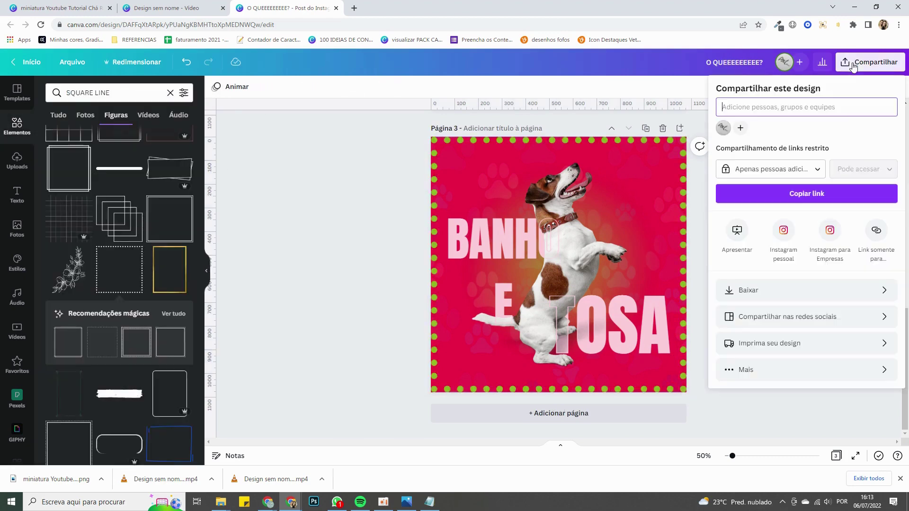
pyautogui.click(768, 290)
pyautogui.click(781, 239)
pyautogui.click(790, 266)
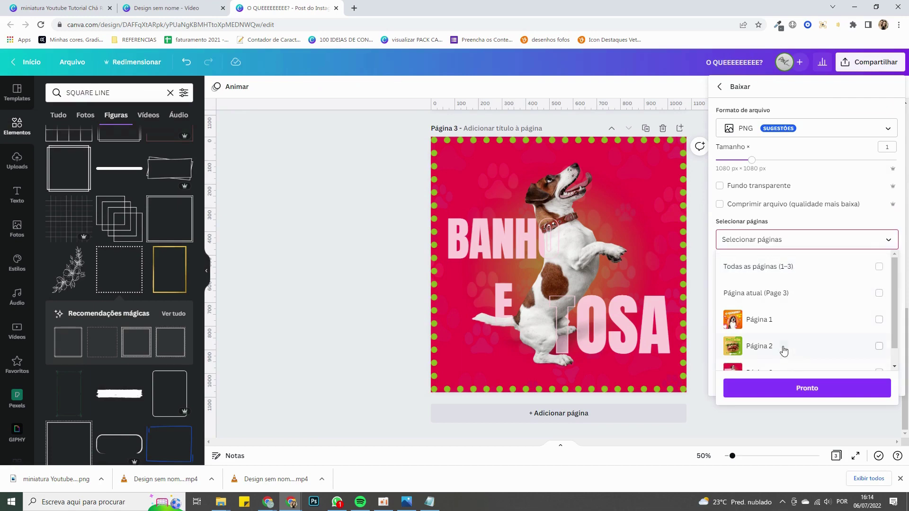
pyautogui.scroll(-1, 783, 350)
pyautogui.click(784, 353)
pyautogui.click(789, 385)
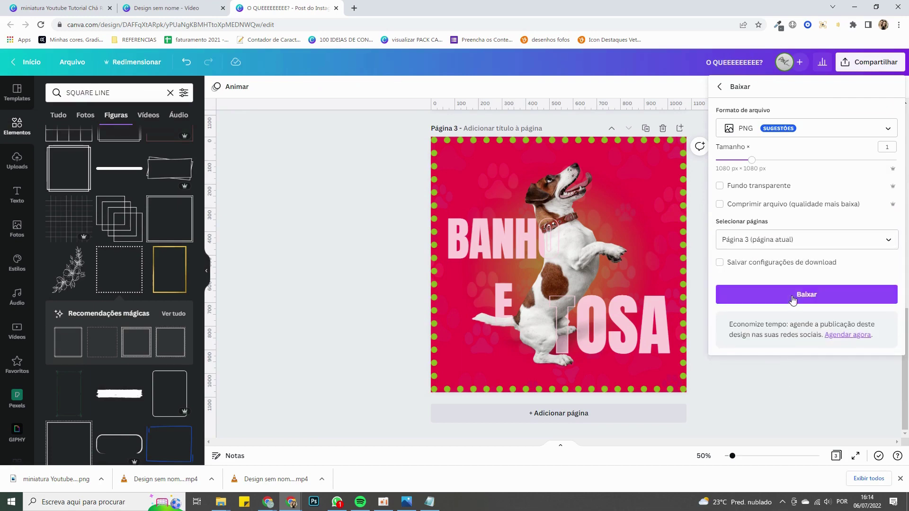
pyautogui.click(791, 295)
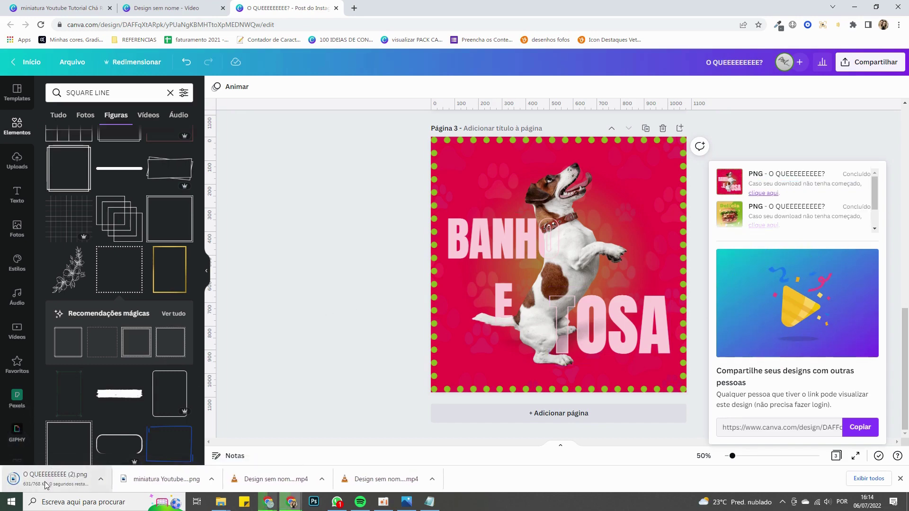
pyautogui.click(45, 481)
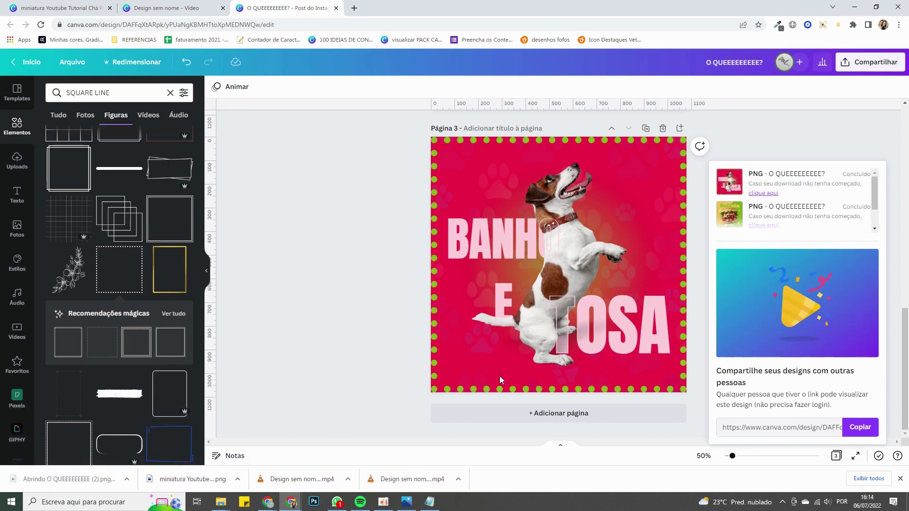